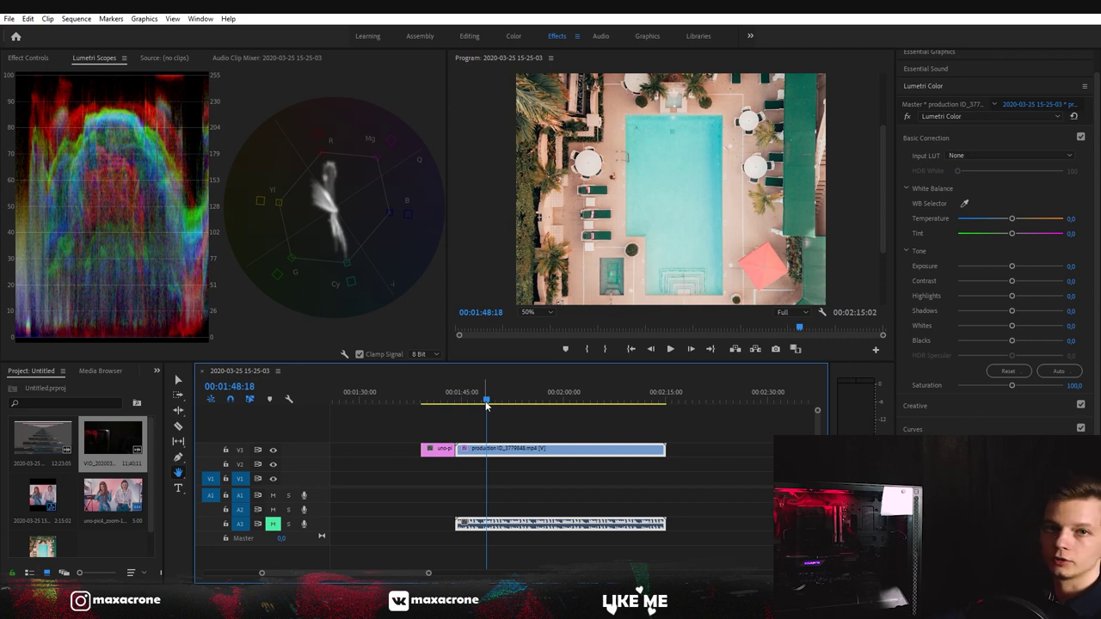
- Preview the singers clip, return to the pool shot at 01:47:08, and collapse Basic Correction
left_click(446, 399)
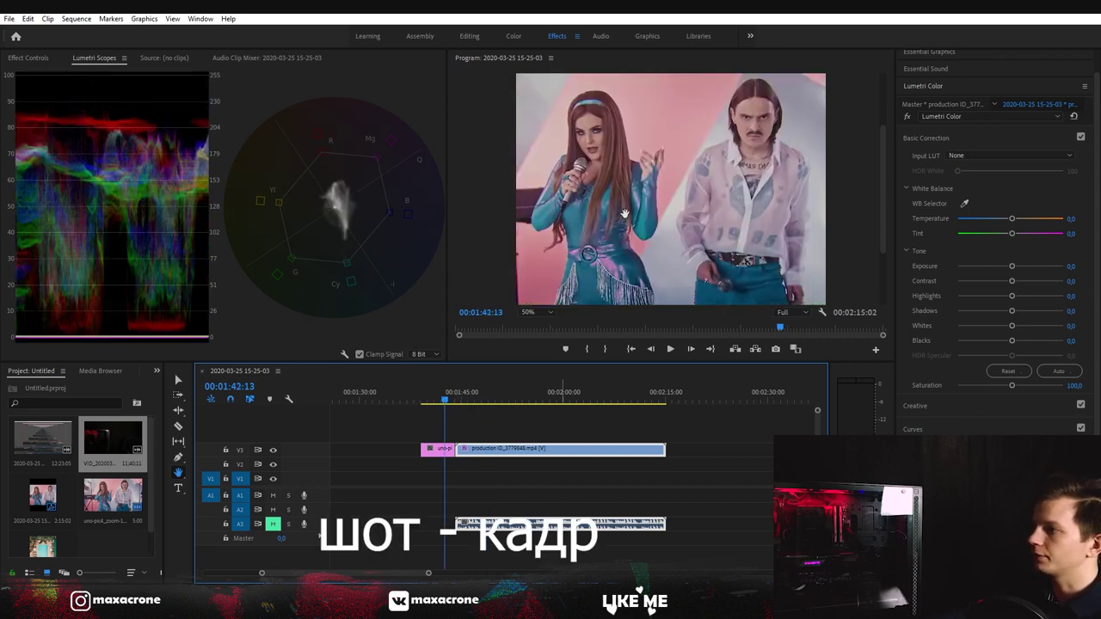
left_click(476, 399)
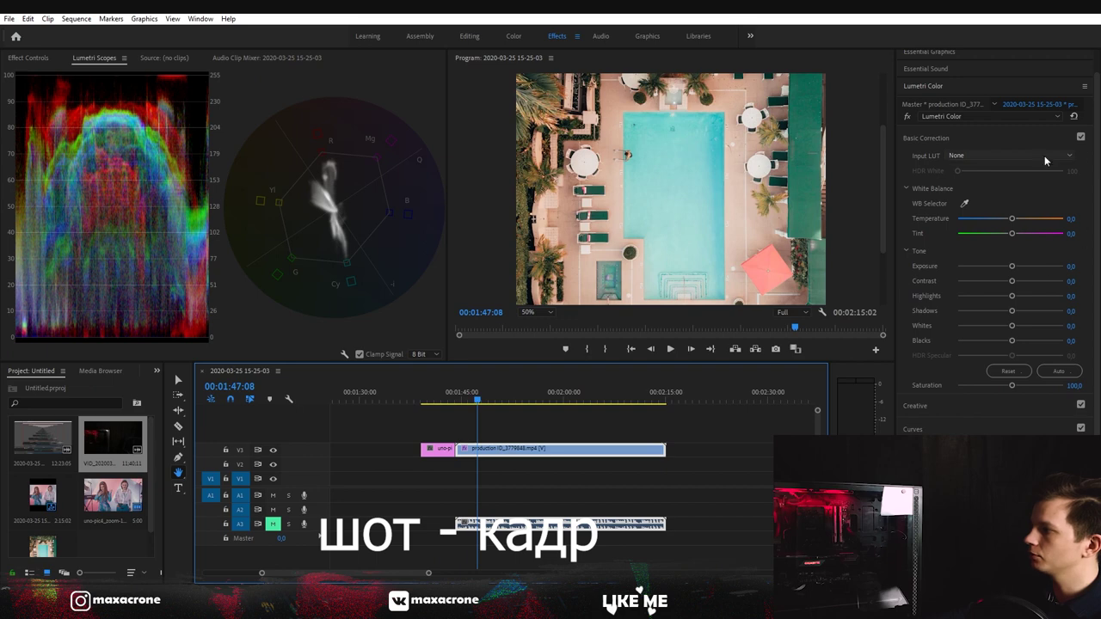
left_click(959, 137)
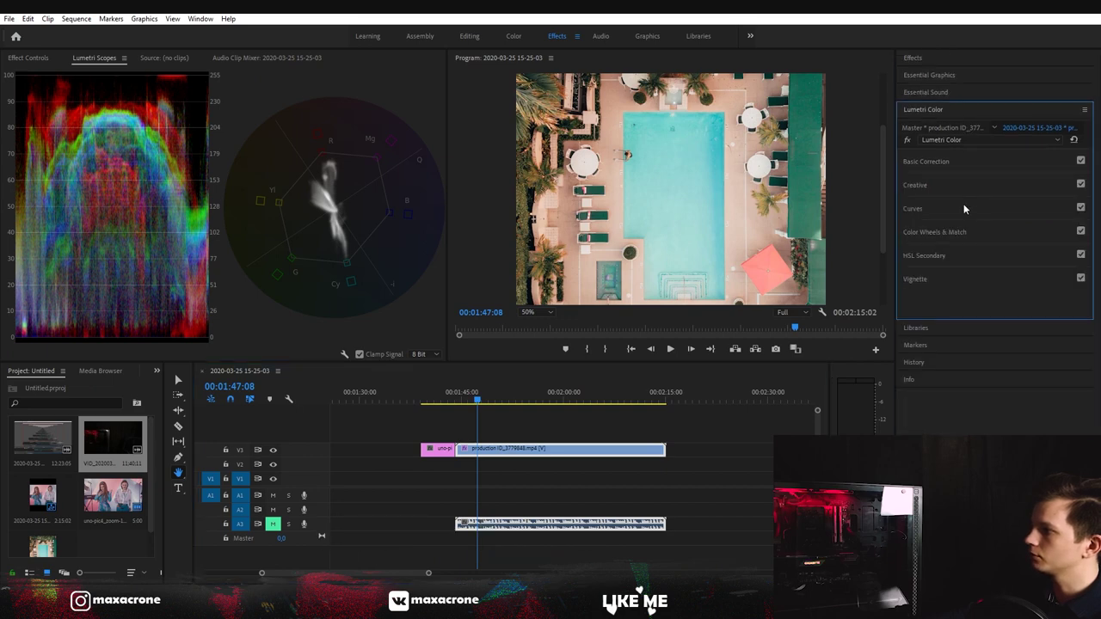
- Show the singers reference frame beside the pool shot using Color Match's Comparison View
left_click(965, 232)
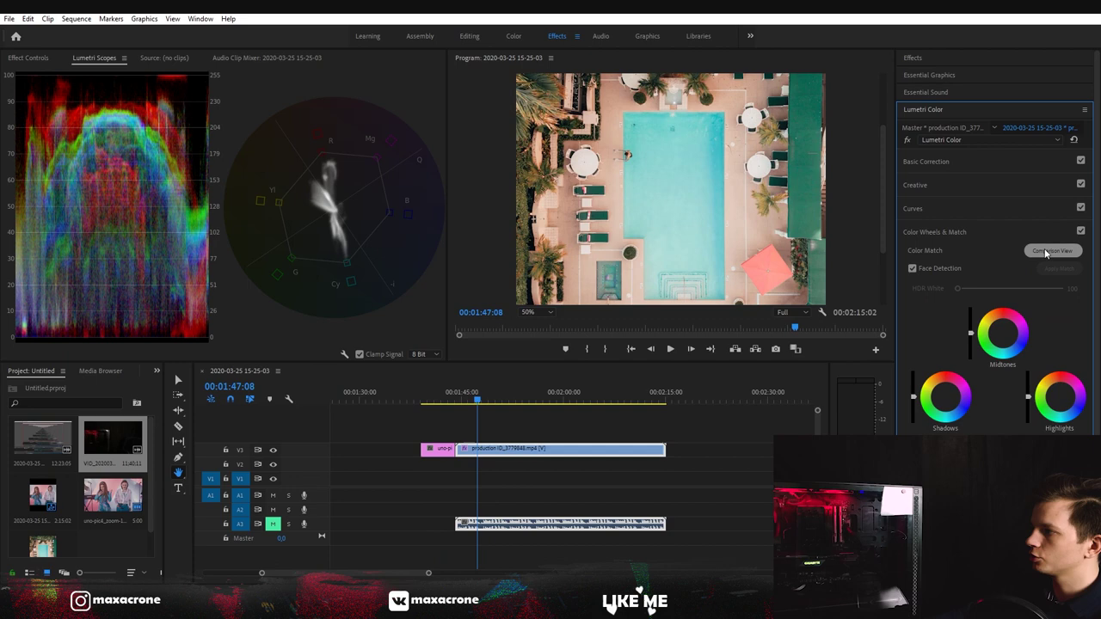
left_click(1052, 250)
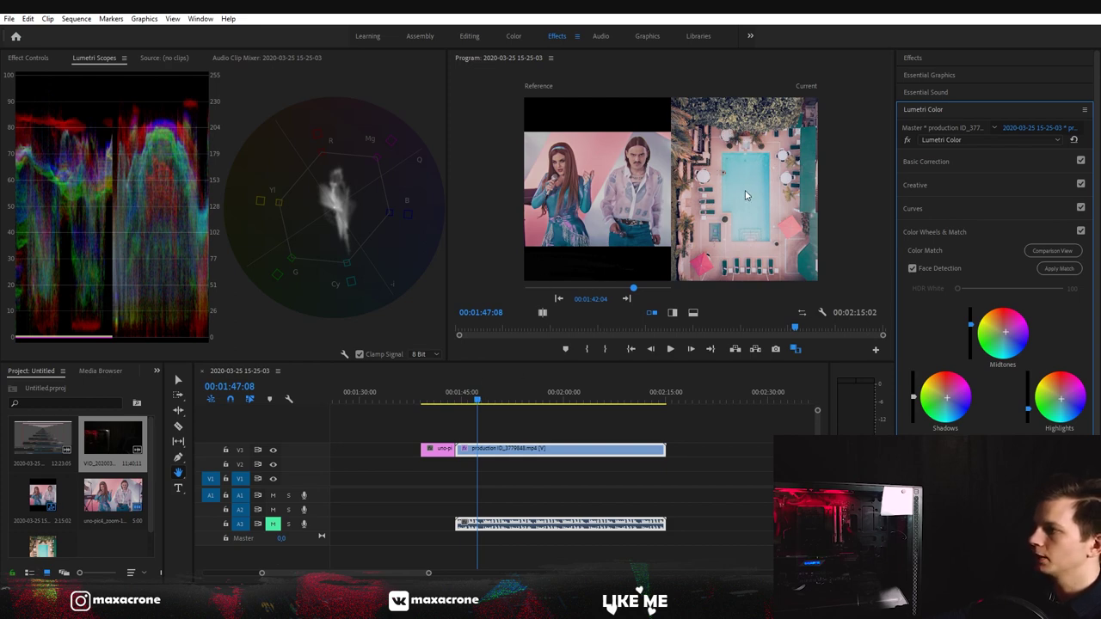
left_click(478, 408)
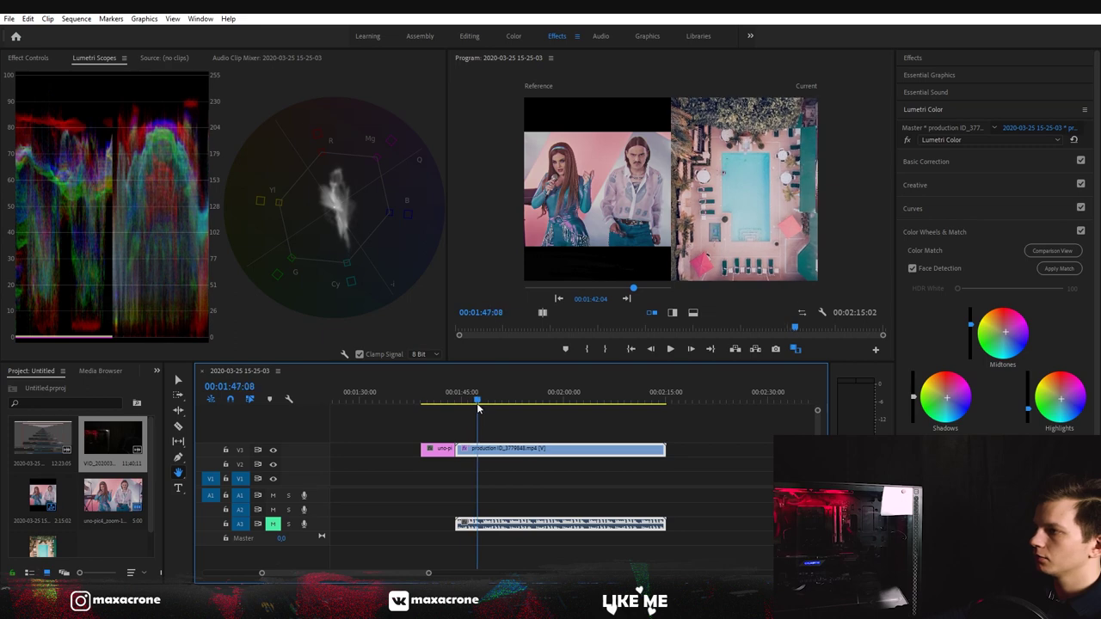
left_click(969, 231)
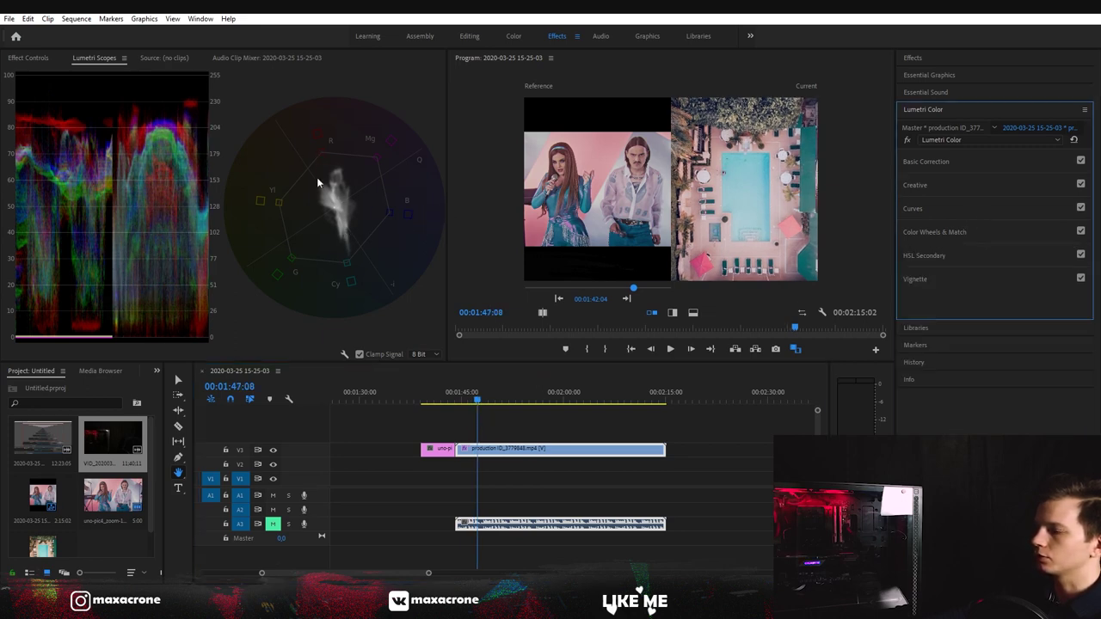
- Set the Basic Correction white balance to Temperature -5 and Tint 20
left_click(975, 166)
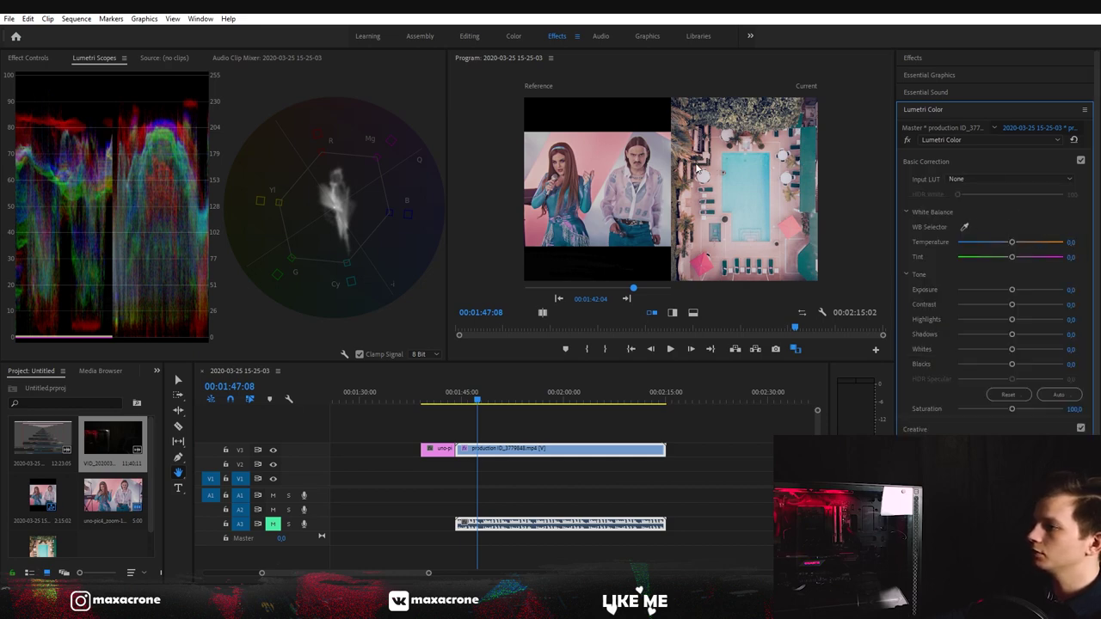
left_click(1073, 243)
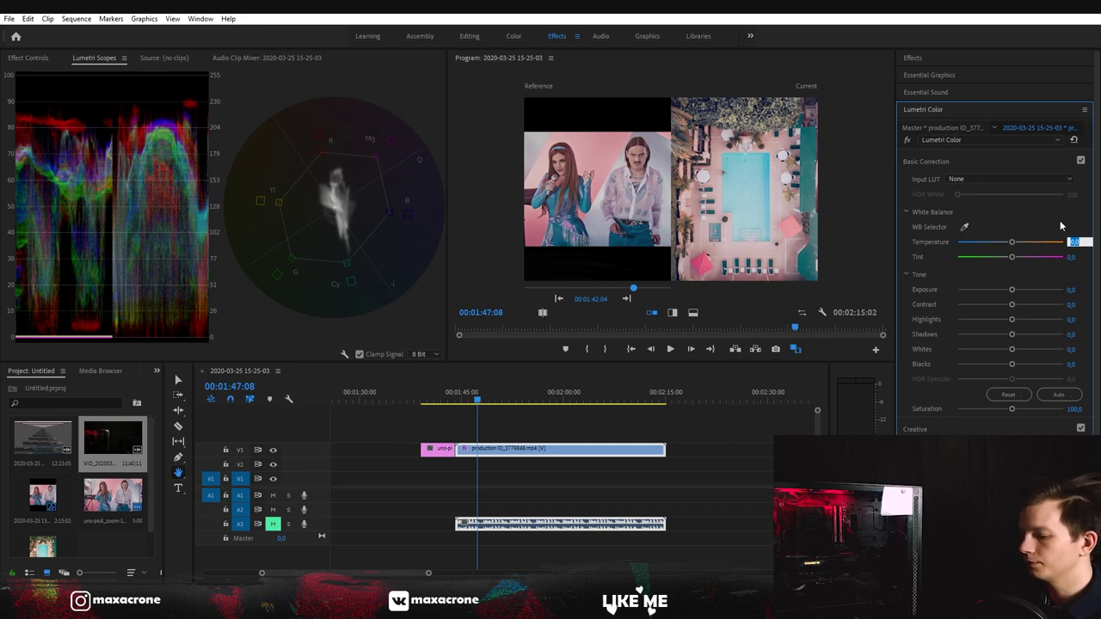
type("-5")
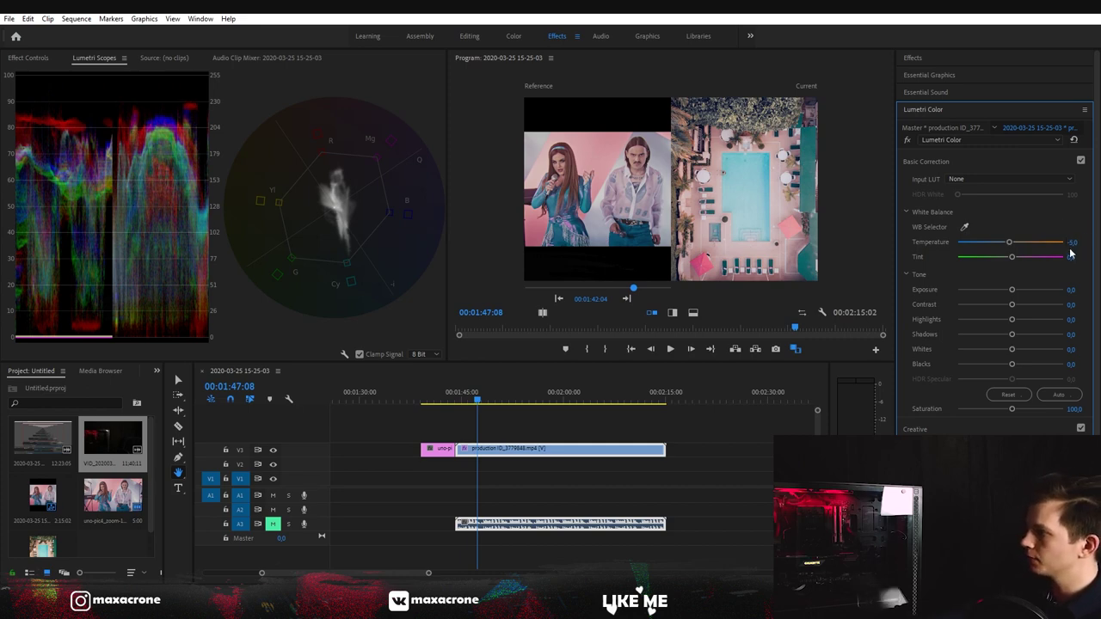
left_click(1077, 257)
type("3")
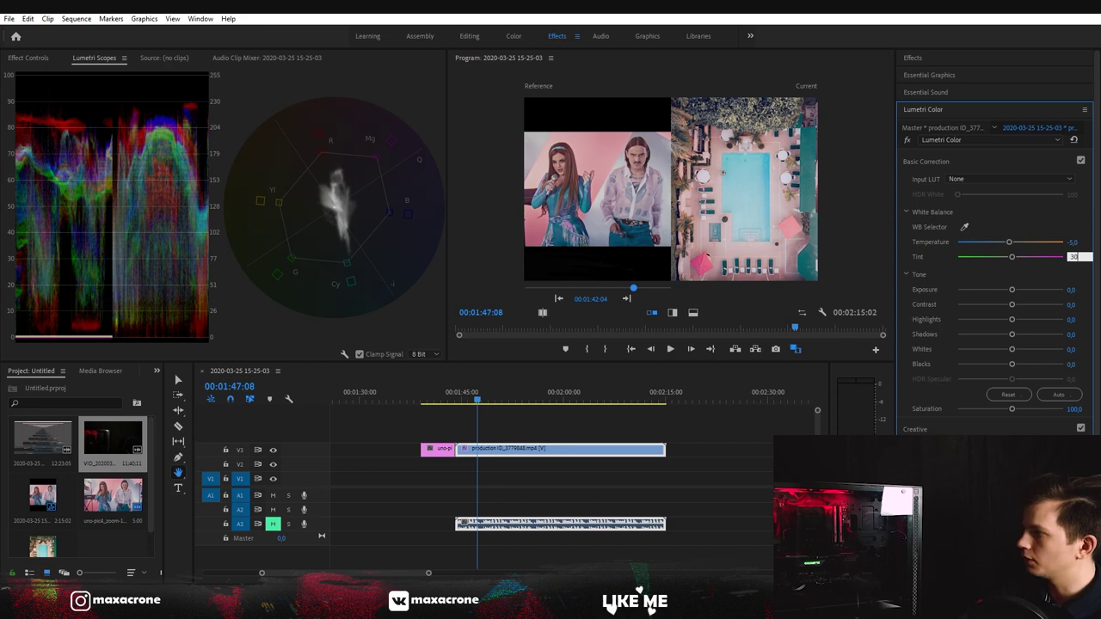
type("0")
key("Return")
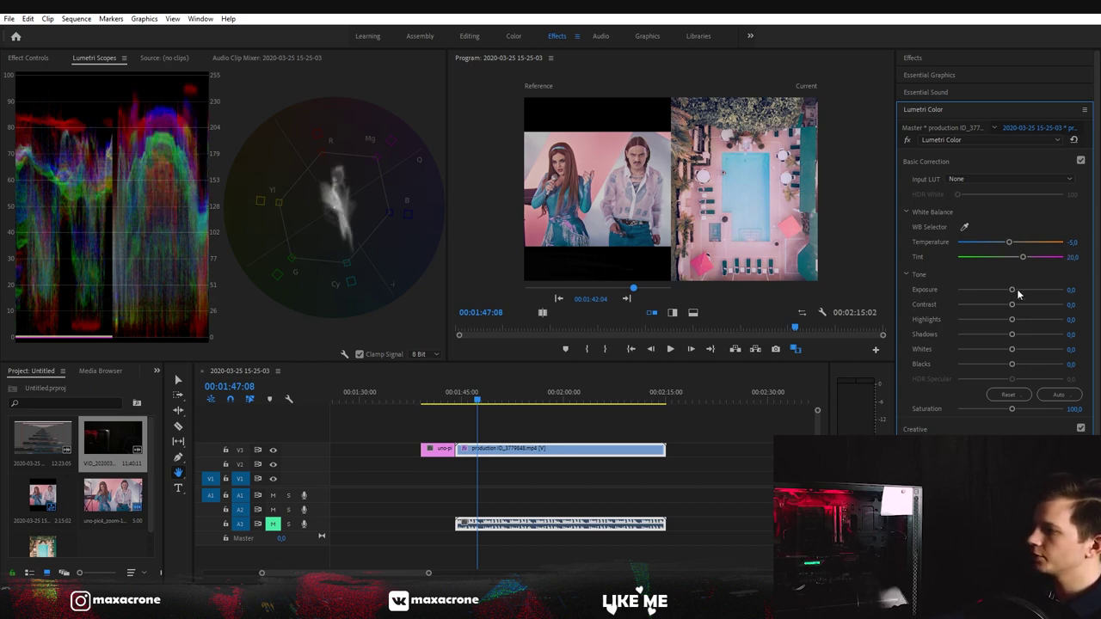
- Raise the pool clip's Contrast to 30
left_click(1072, 305)
type("20")
key("Return")
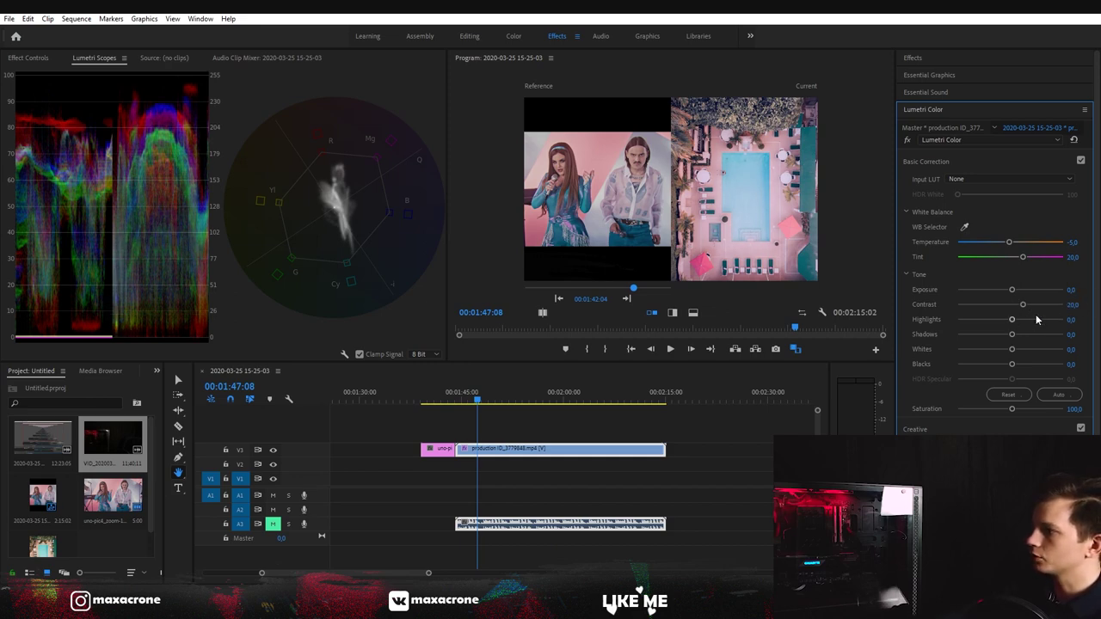
left_click(1073, 305)
type("30")
key("Return")
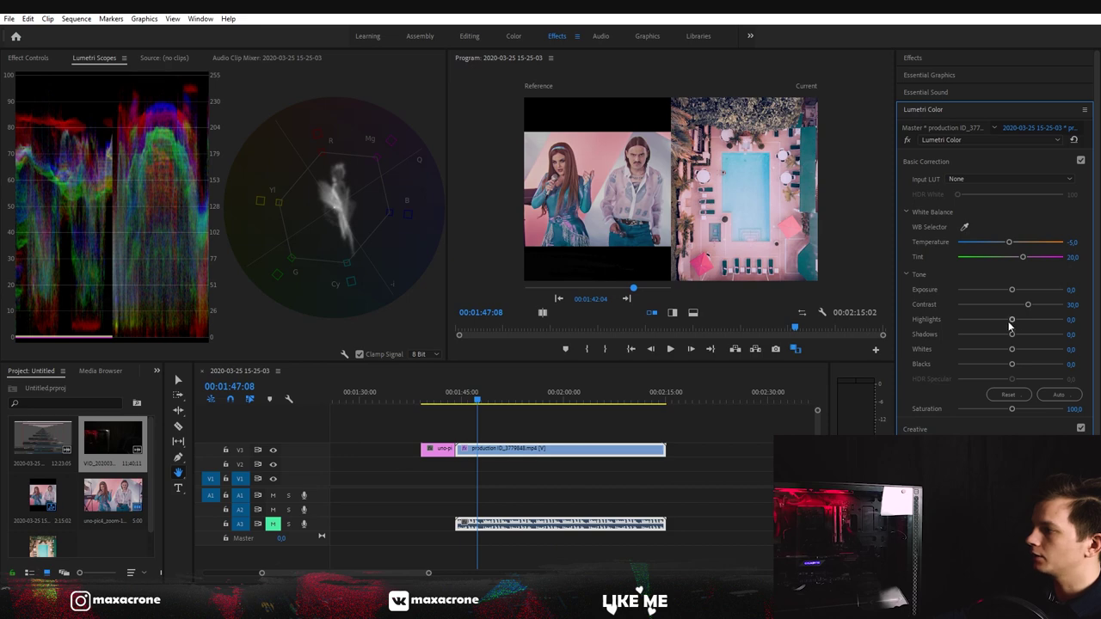
- Lower Shadows to -20 and raise Blacks to 20, undoing a test drag of Blacks
left_click(1071, 333)
type("-20")
key("Return")
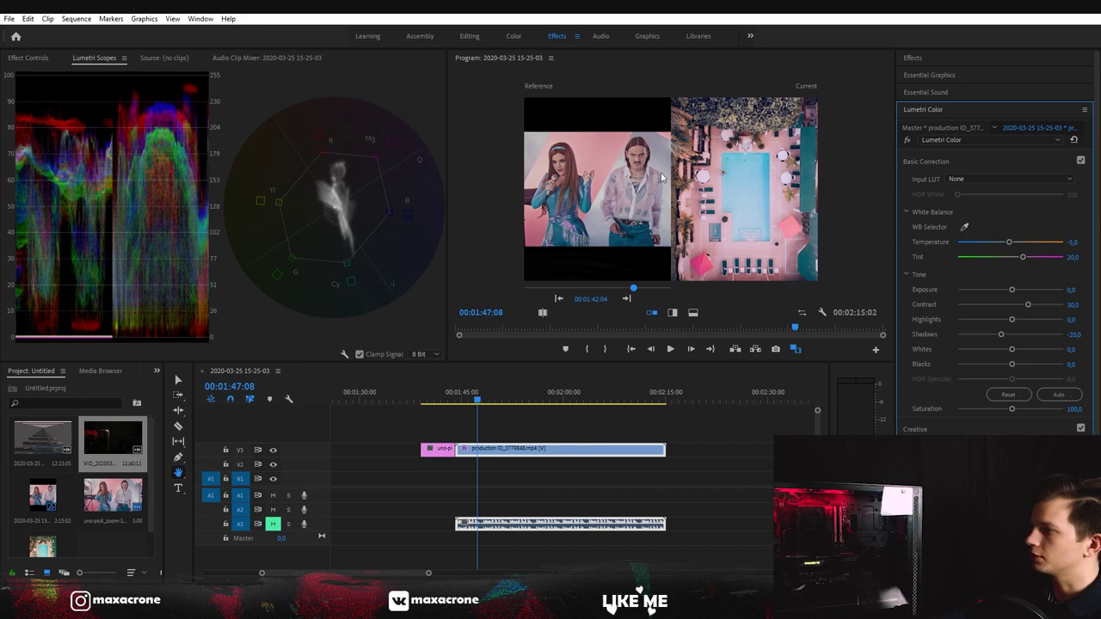
left_click(1071, 364)
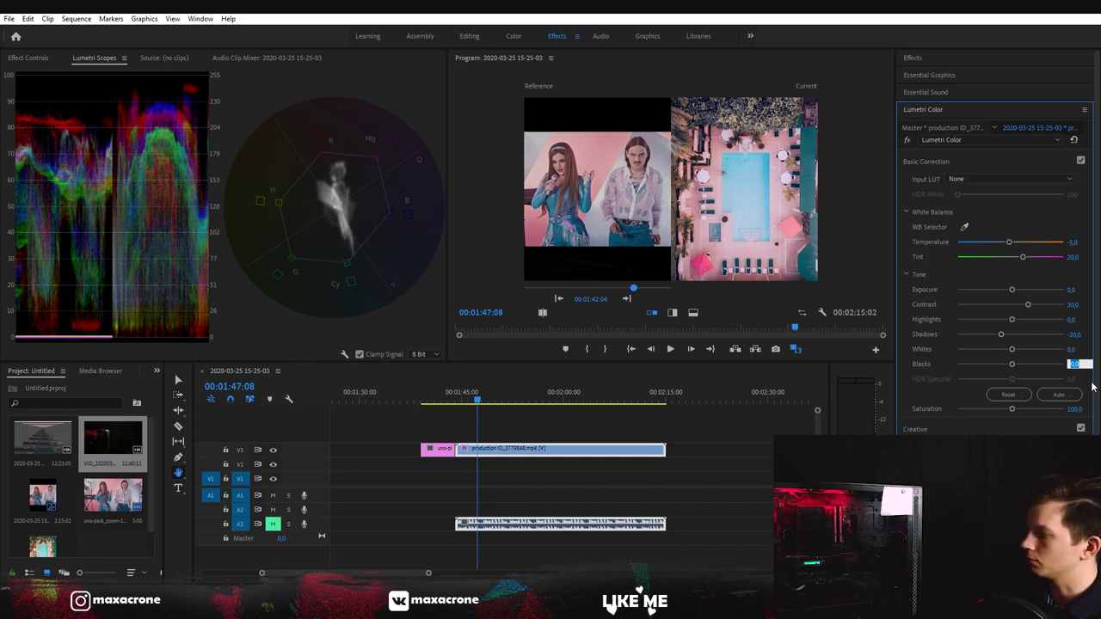
type("20")
key("Return")
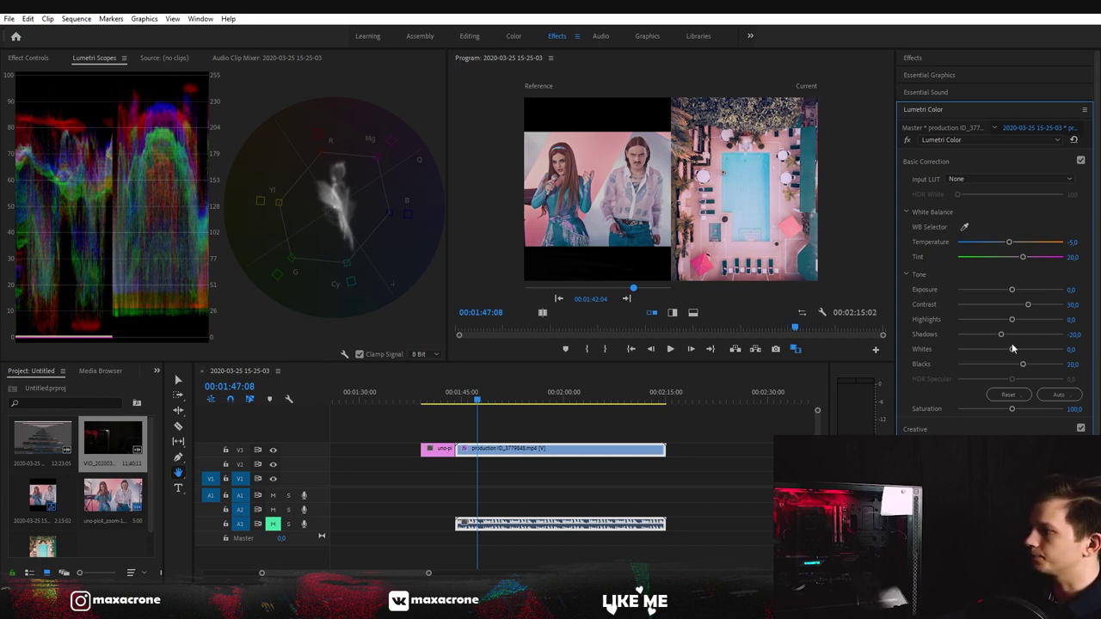
left_click_drag(1022, 364, 1051, 368)
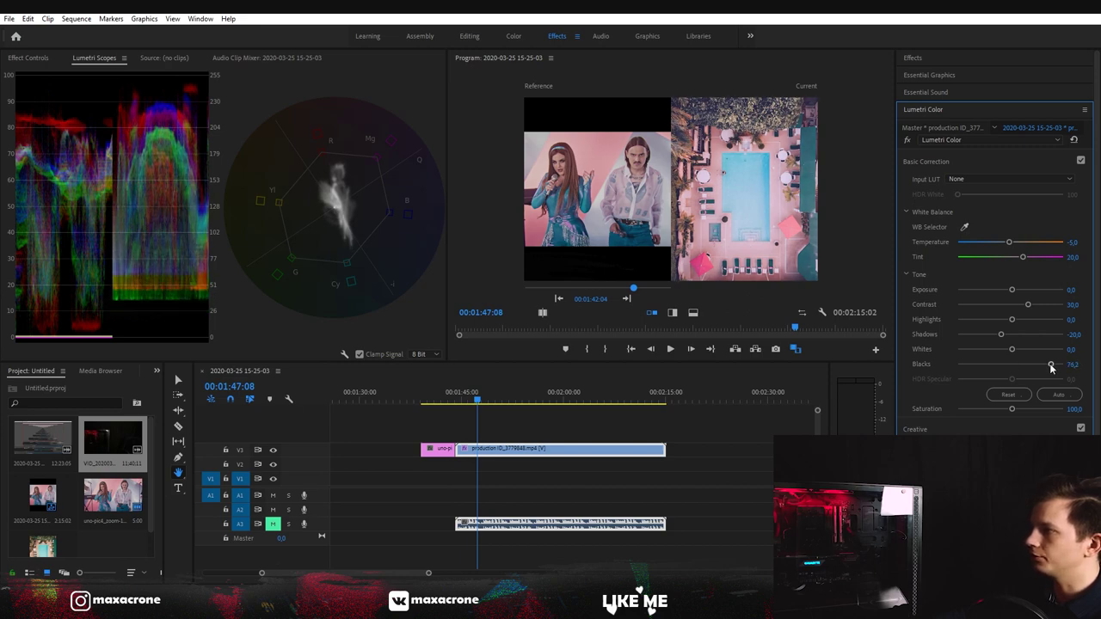
key("ctrl+z")
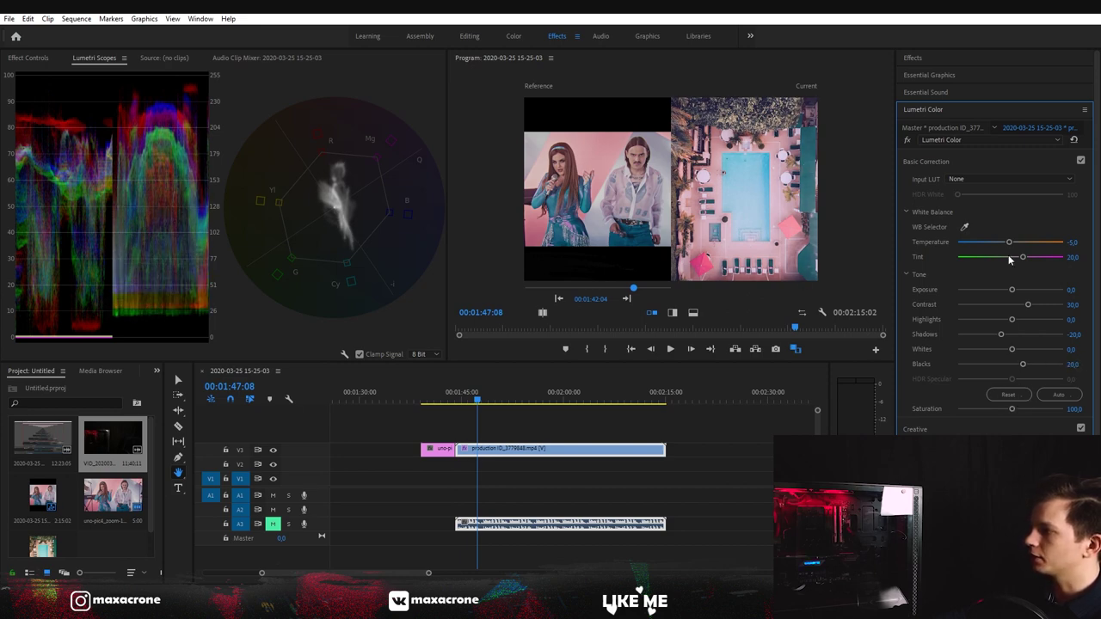
- In Lumetri Curves, pull down the red ends of the Hue vs Sat curve, checking against the singers reference
left_click(989, 161)
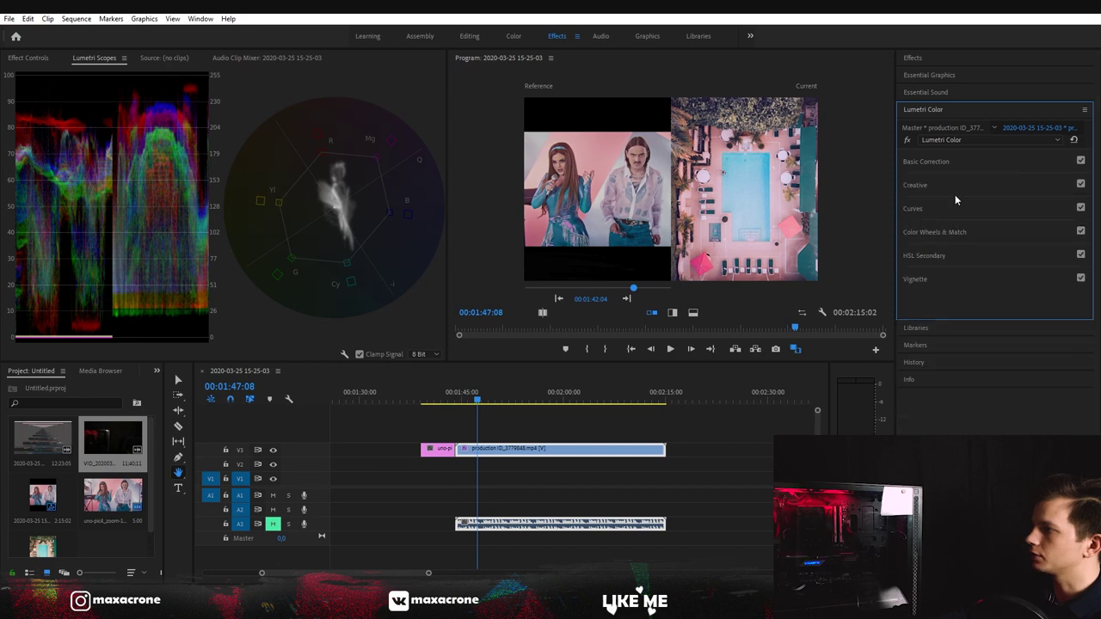
left_click(912, 211)
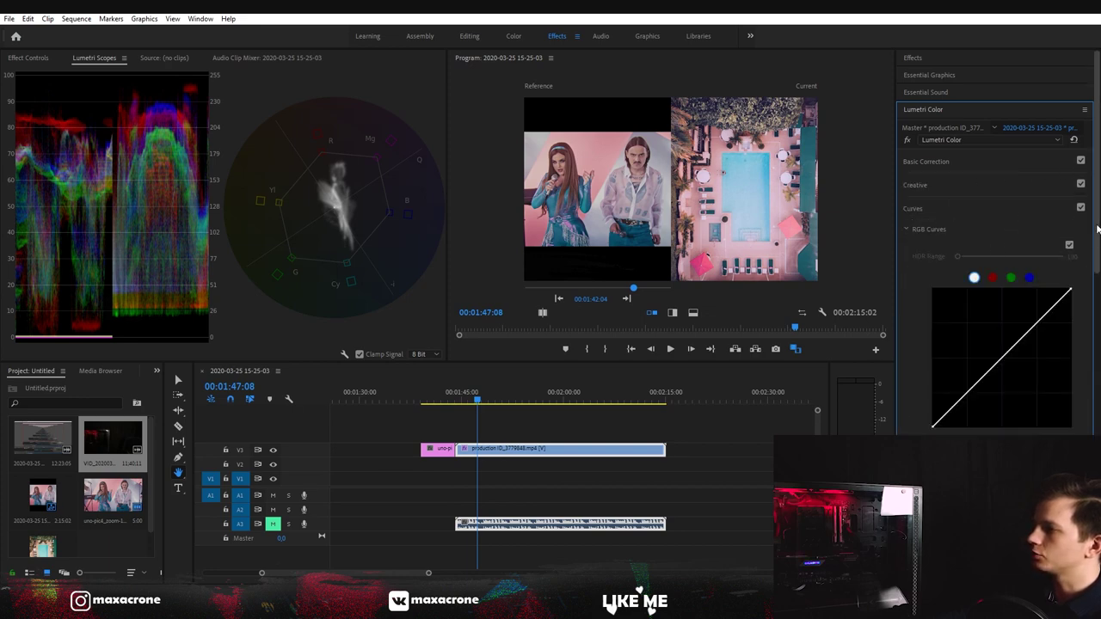
left_click_drag(1097, 228, 1088, 339)
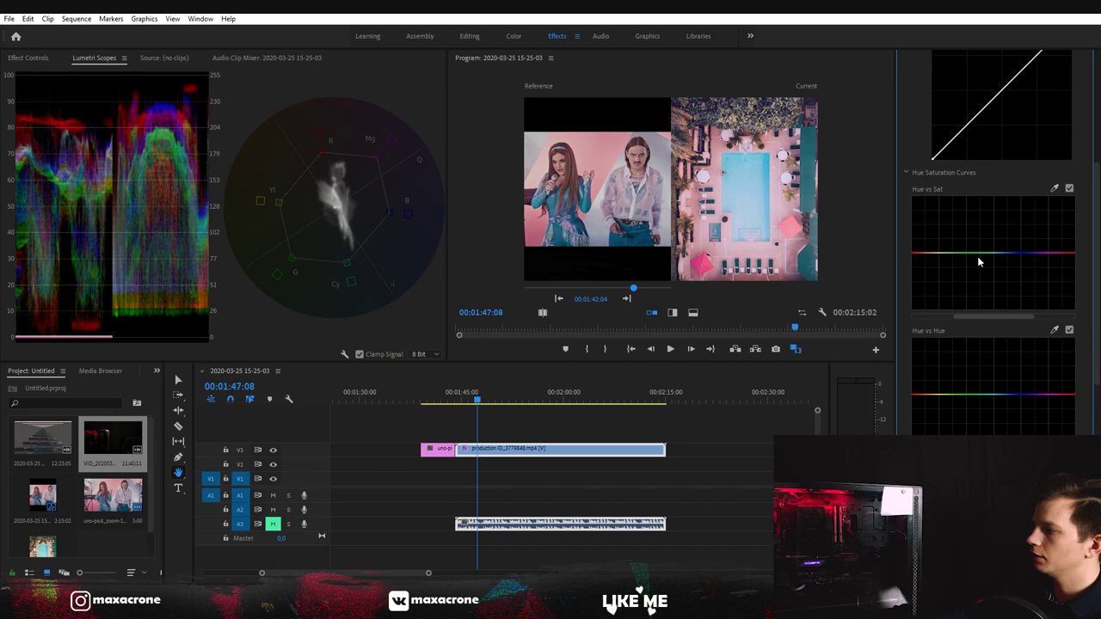
left_click(1055, 189)
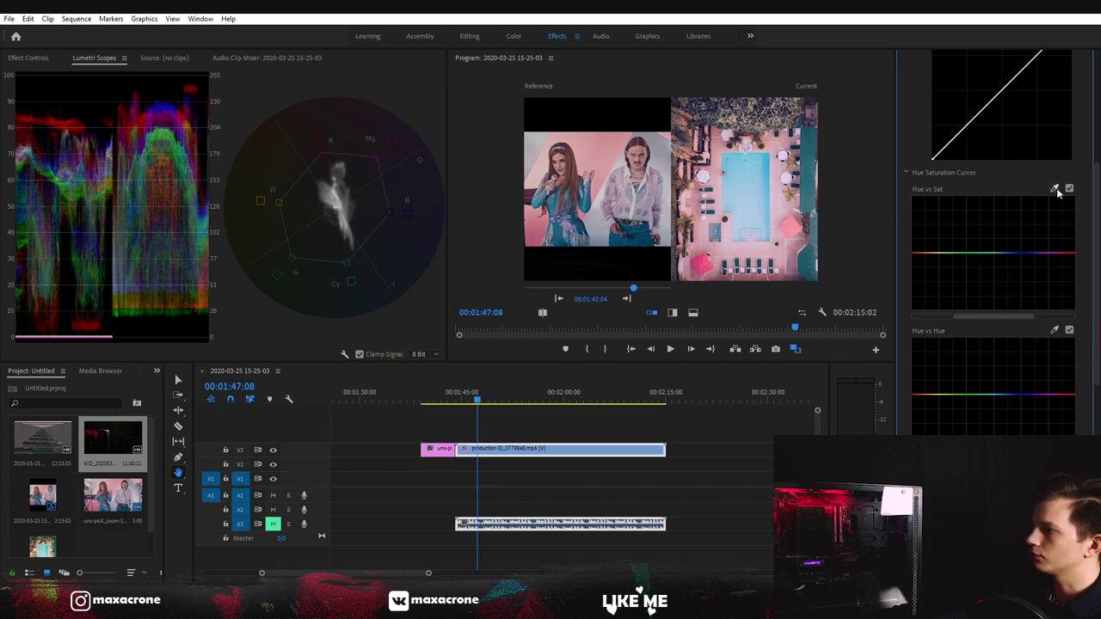
left_click(705, 268)
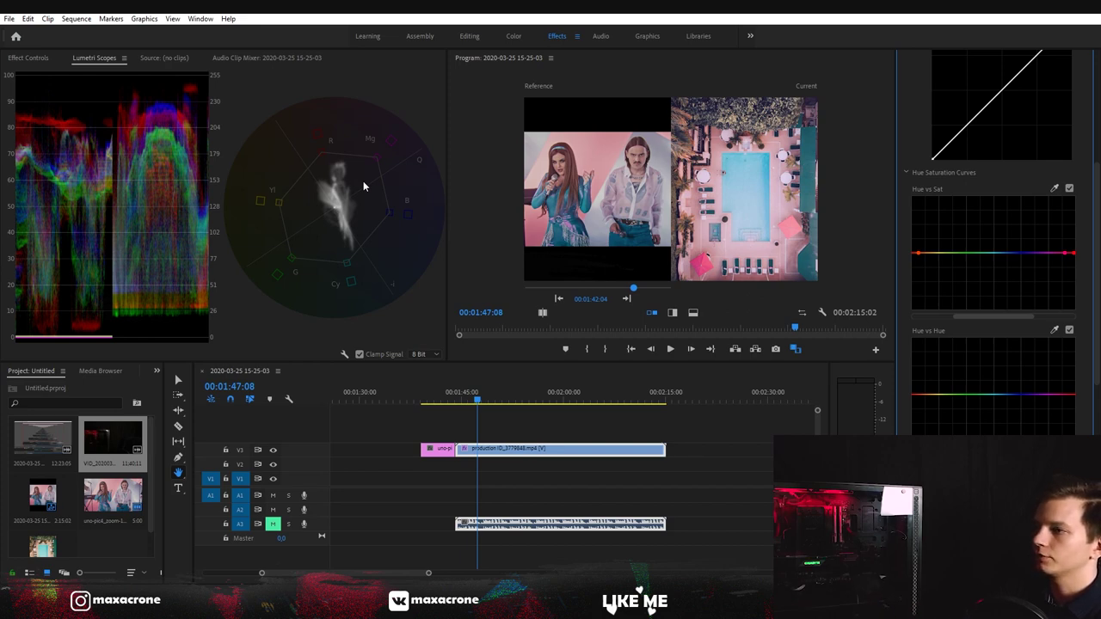
left_click(436, 396)
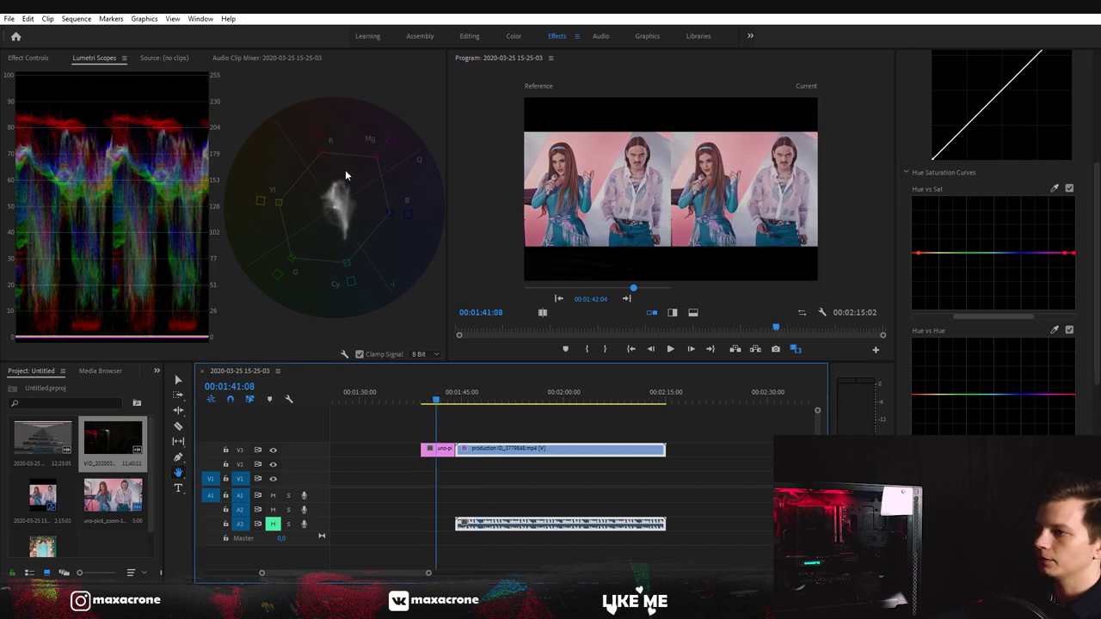
left_click(440, 394)
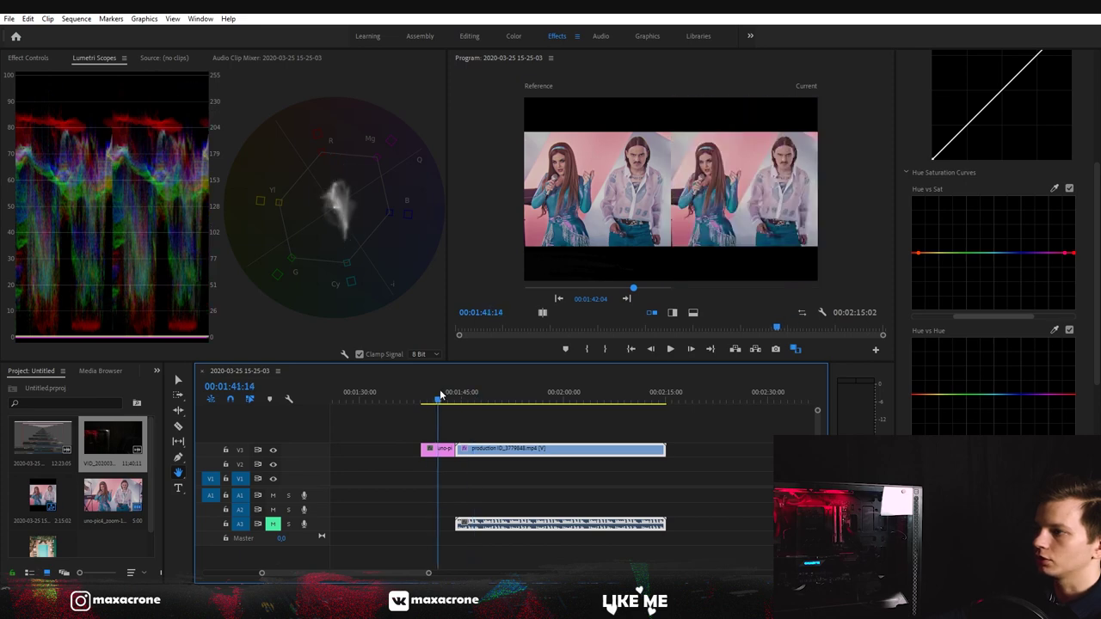
left_click(465, 393)
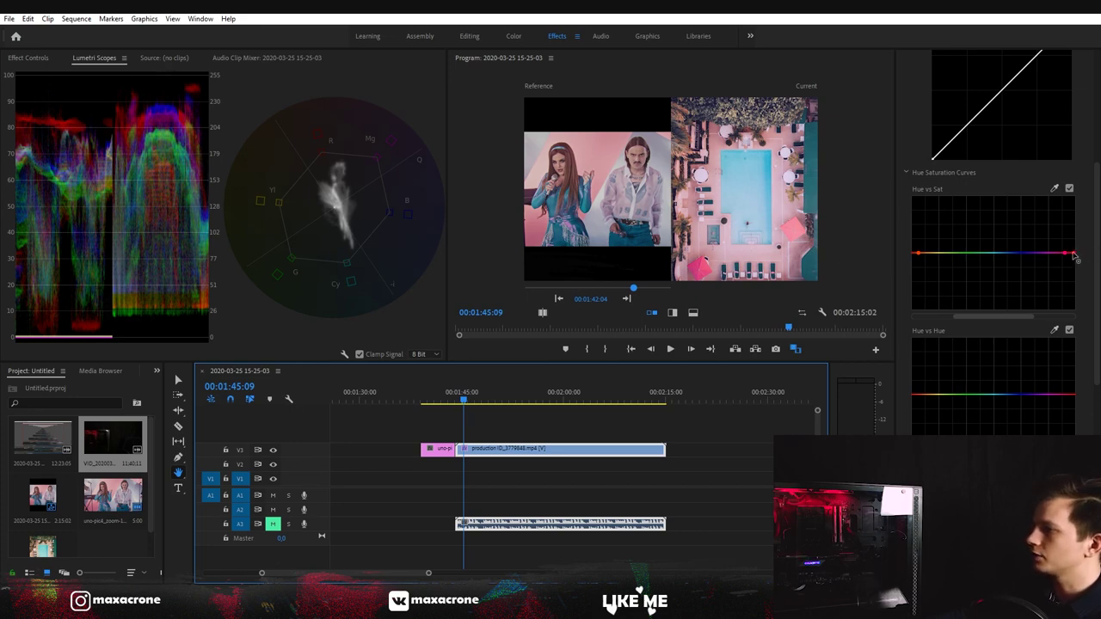
left_click_drag(1076, 258, 1076, 277)
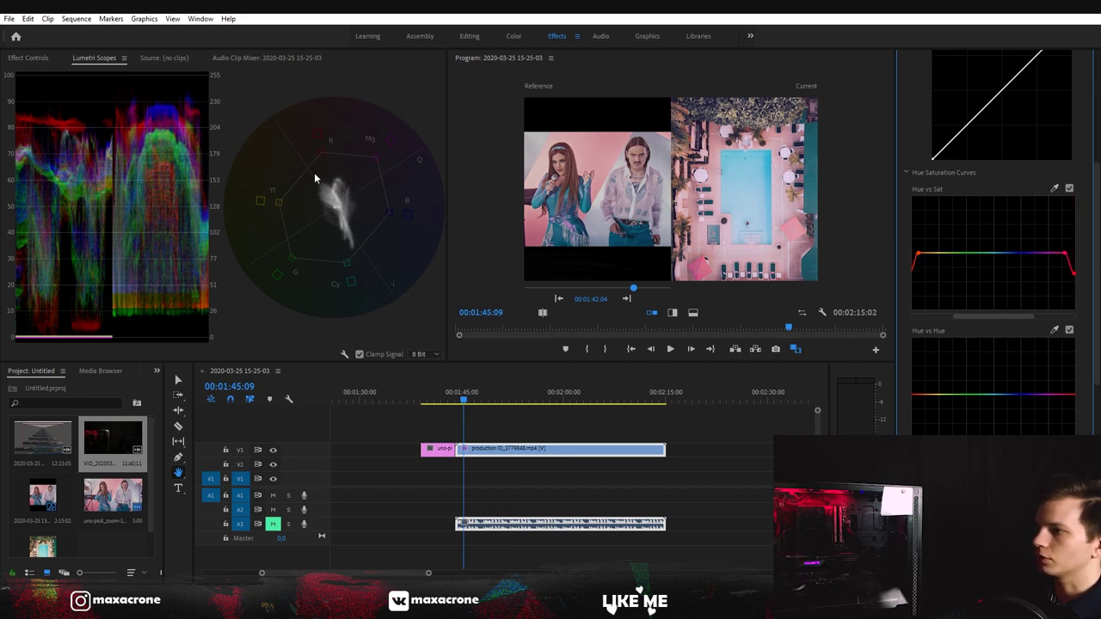
- Sample the pool's blue and dip its saturation on Hue vs Sat, then compare with the reference
left_click(1054, 187)
left_click(748, 175)
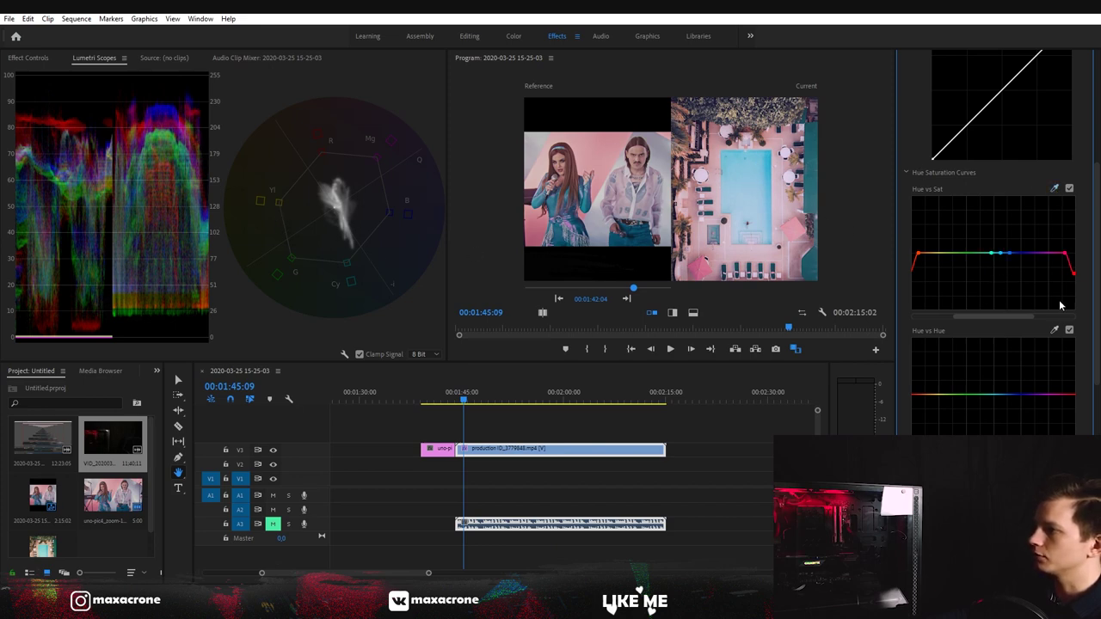
left_click_drag(1001, 254, 1004, 270)
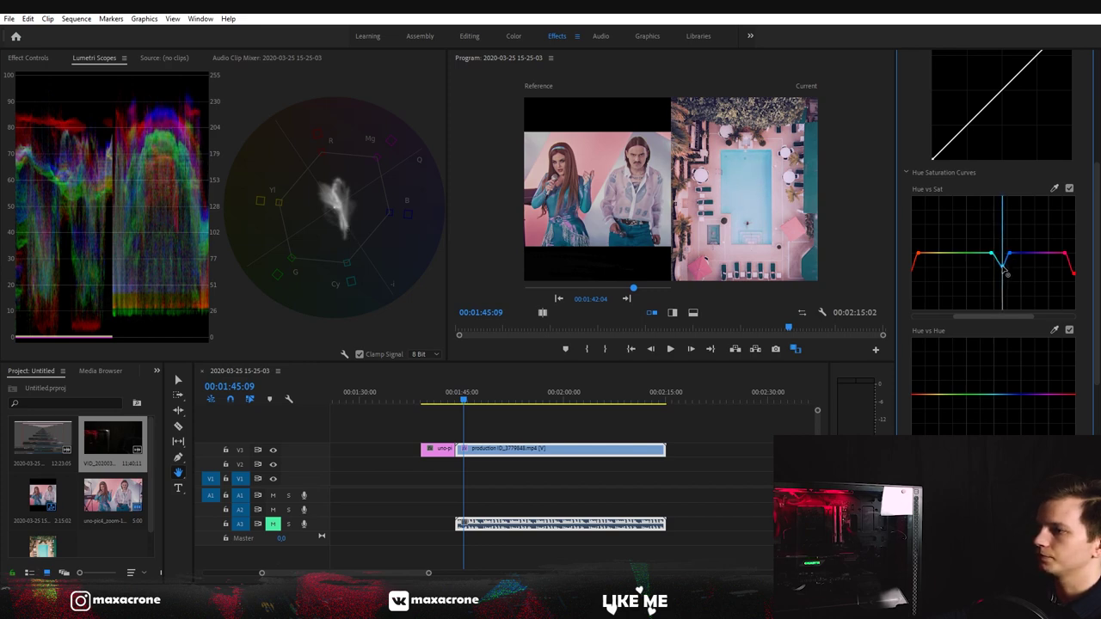
left_click_drag(458, 403, 484, 396)
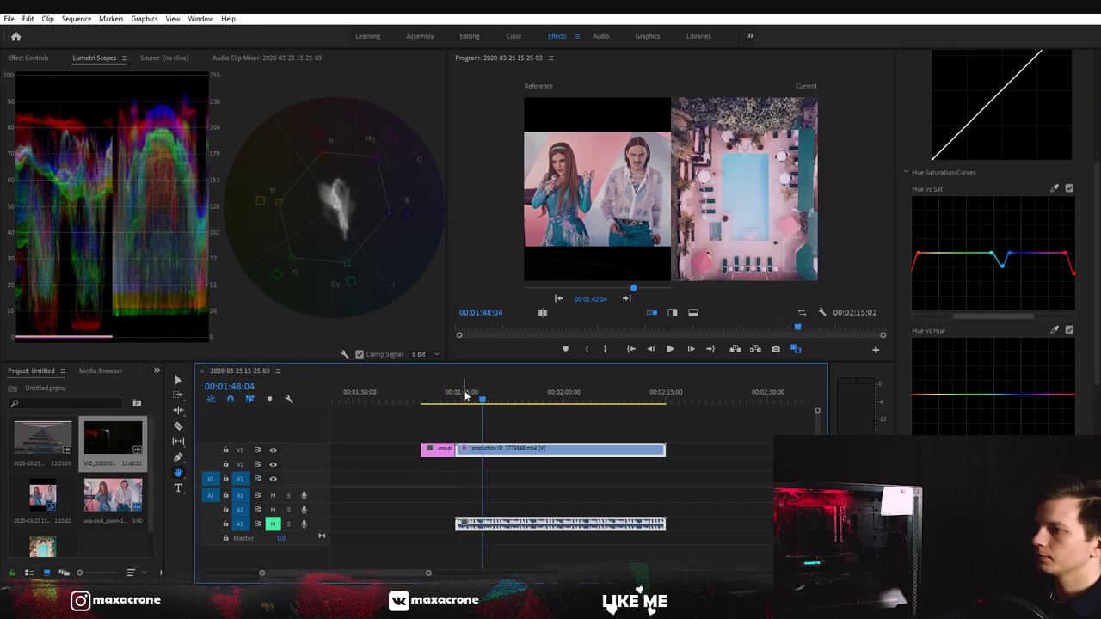
left_click(444, 395)
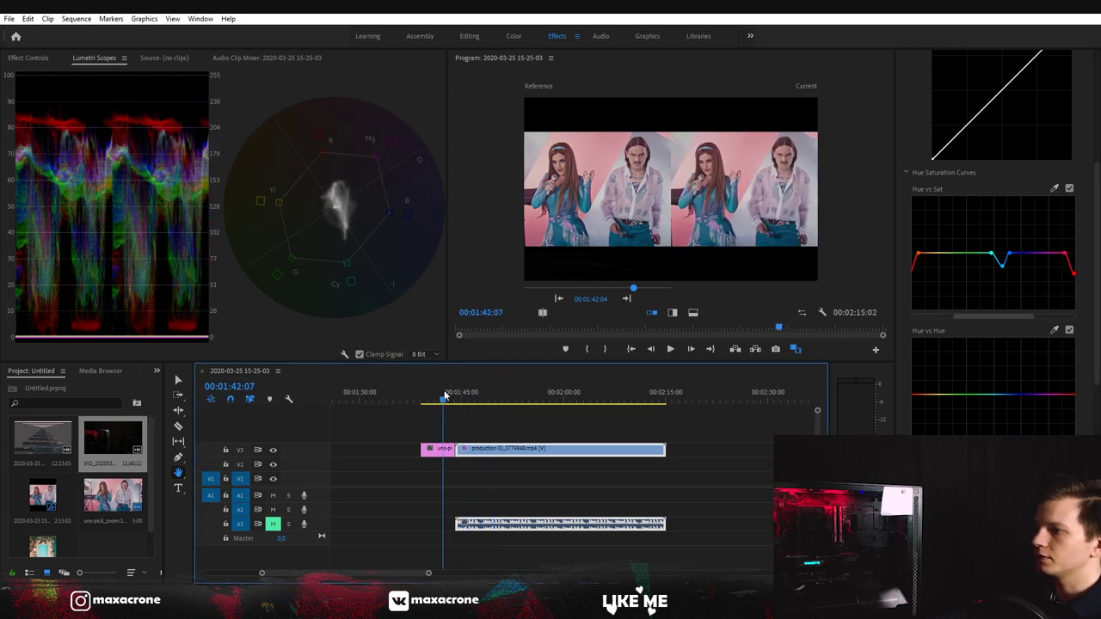
left_click_drag(445, 396, 471, 395)
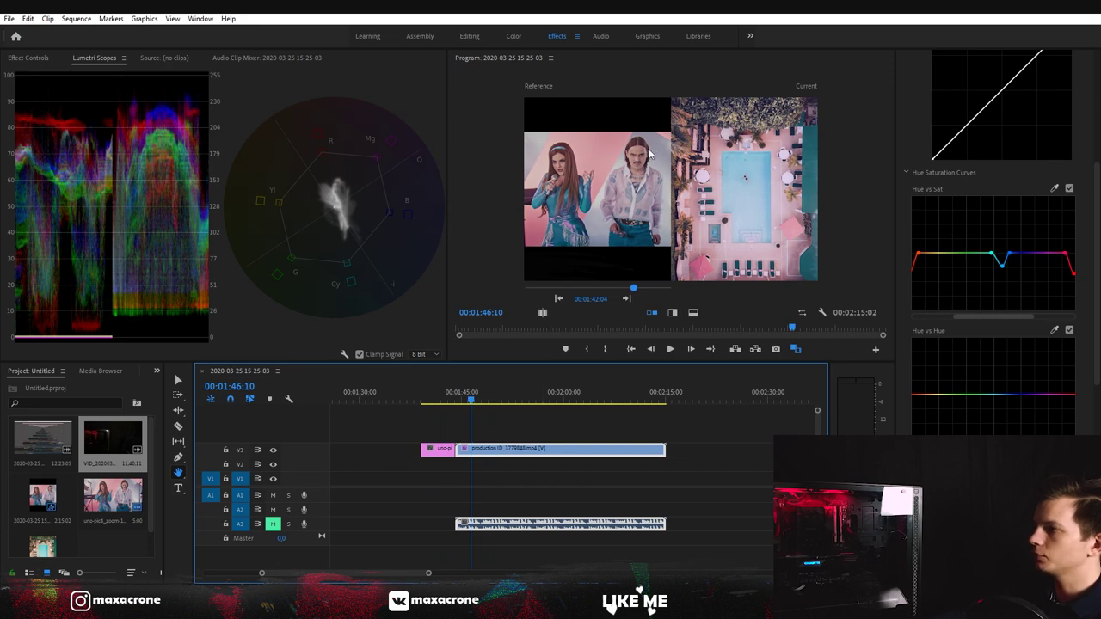
scroll(1028, 321, "down", 1)
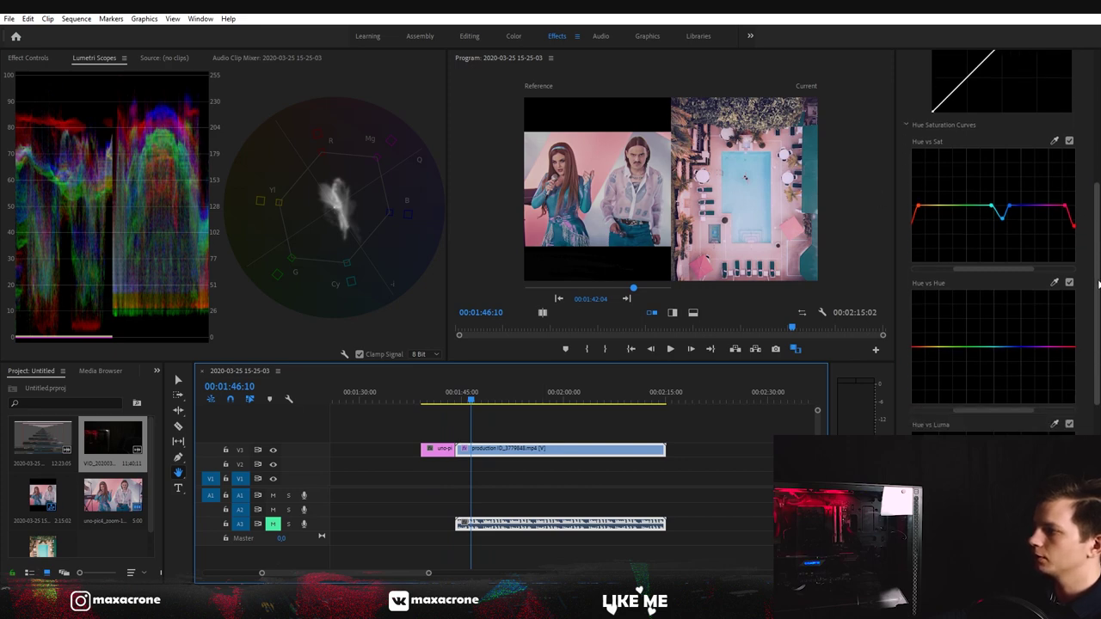
left_click(1054, 282)
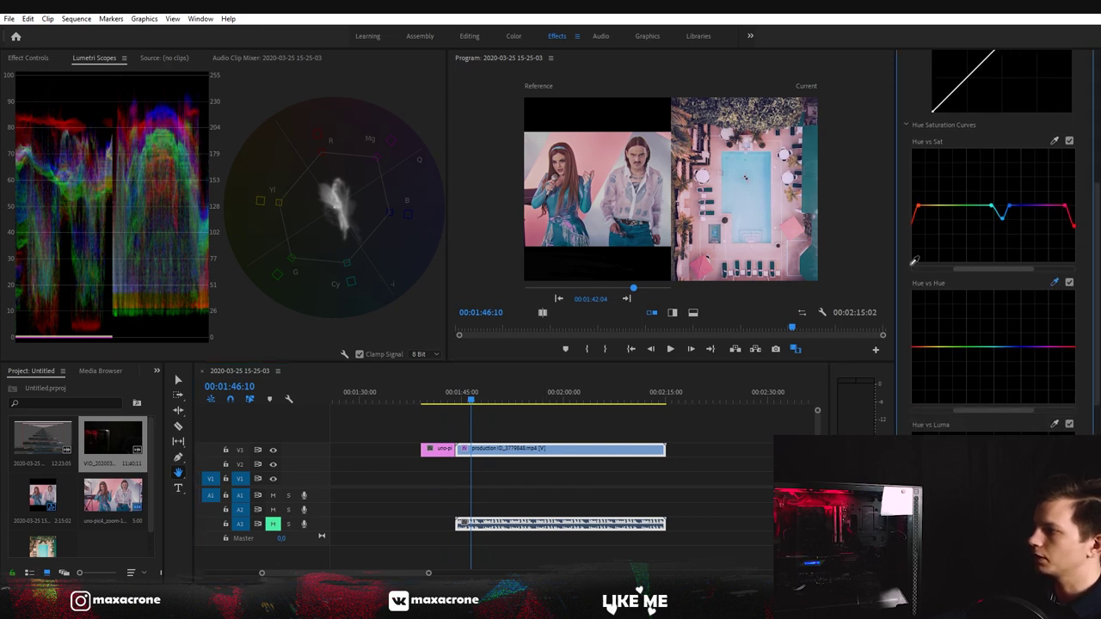
left_click(761, 193)
mouse_move(1002, 350)
left_mouse_down()
mouse_move(1002, 320)
mouse_move(1002, 347)
left_mouse_up()
key("x")
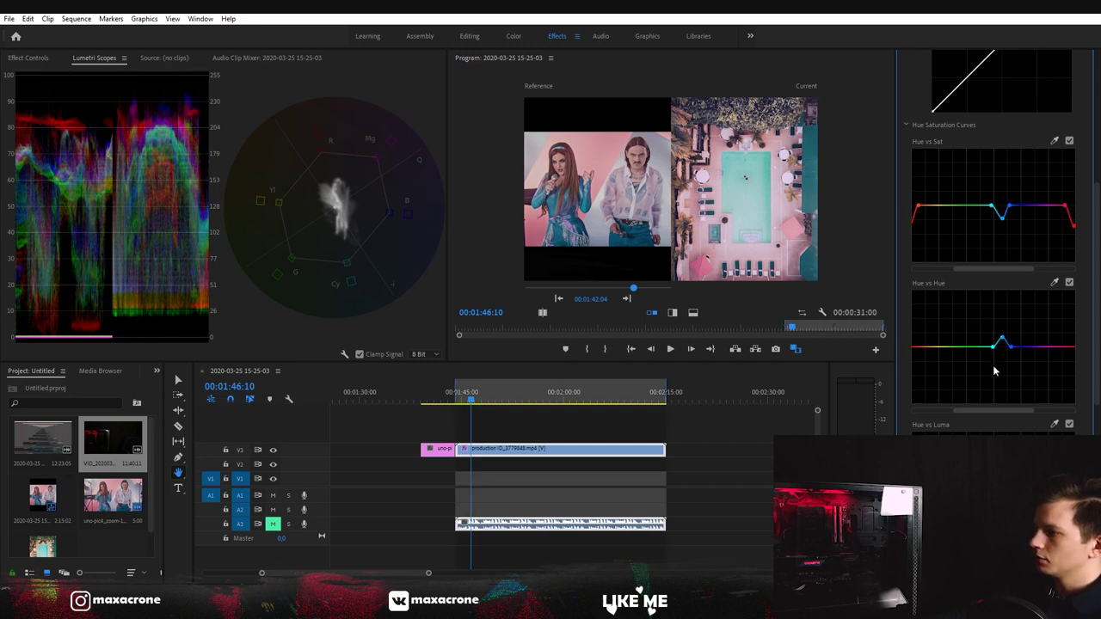
key("ctrl+shift+x")
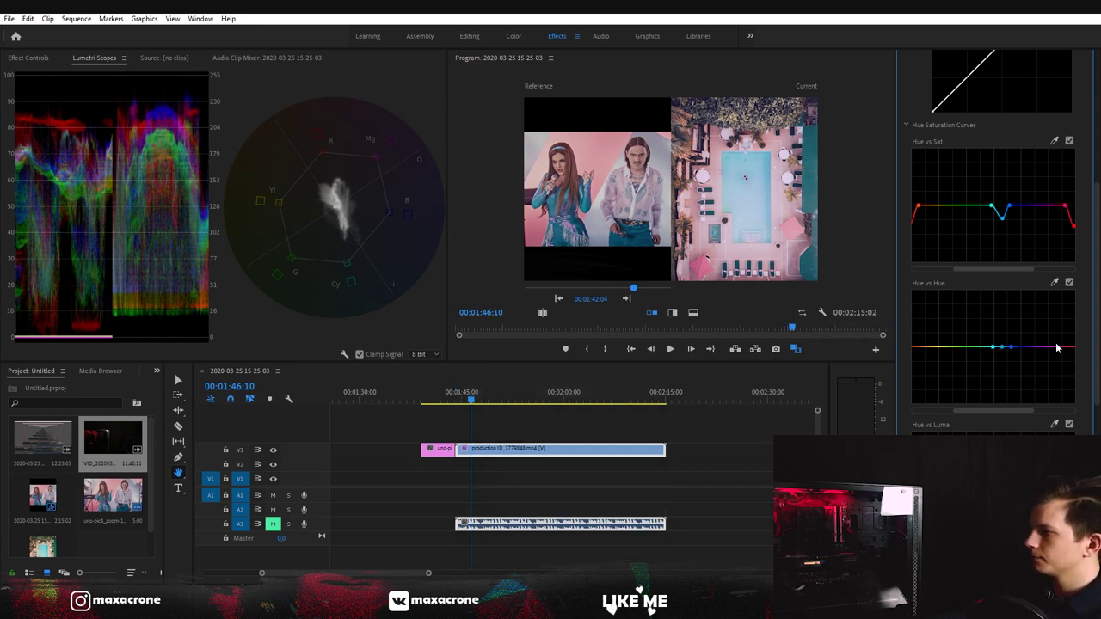
double_click(1010, 348)
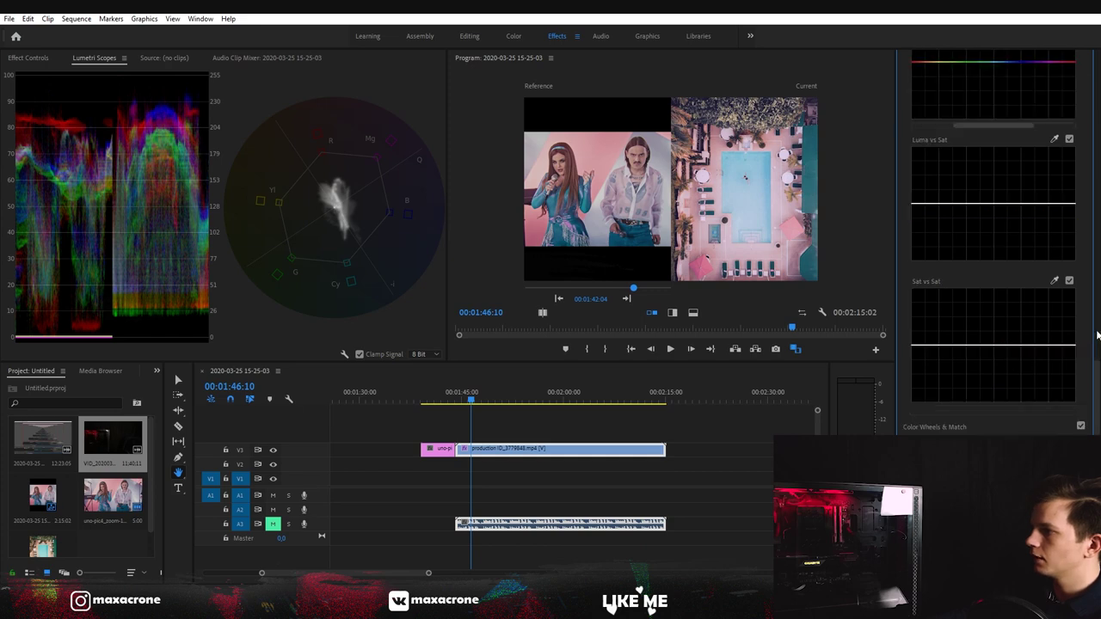
scroll(1089, 348, "down", 10)
scroll(1095, 196, "up", 10)
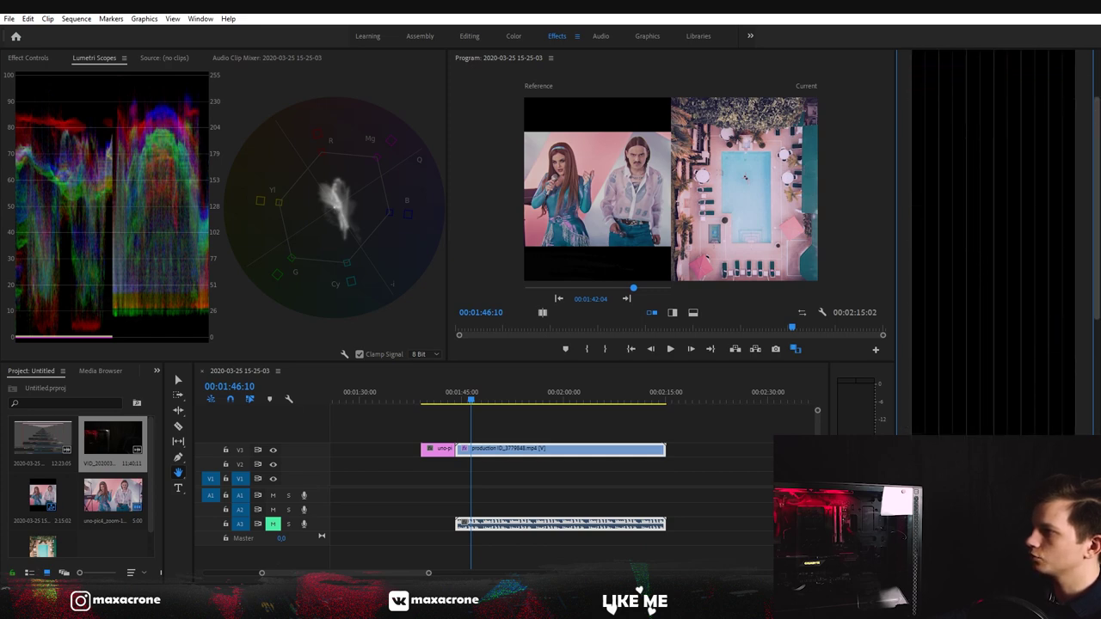
- Raise the Basic Correction Saturation from 100 to 120
left_click(1005, 207)
left_click(946, 161)
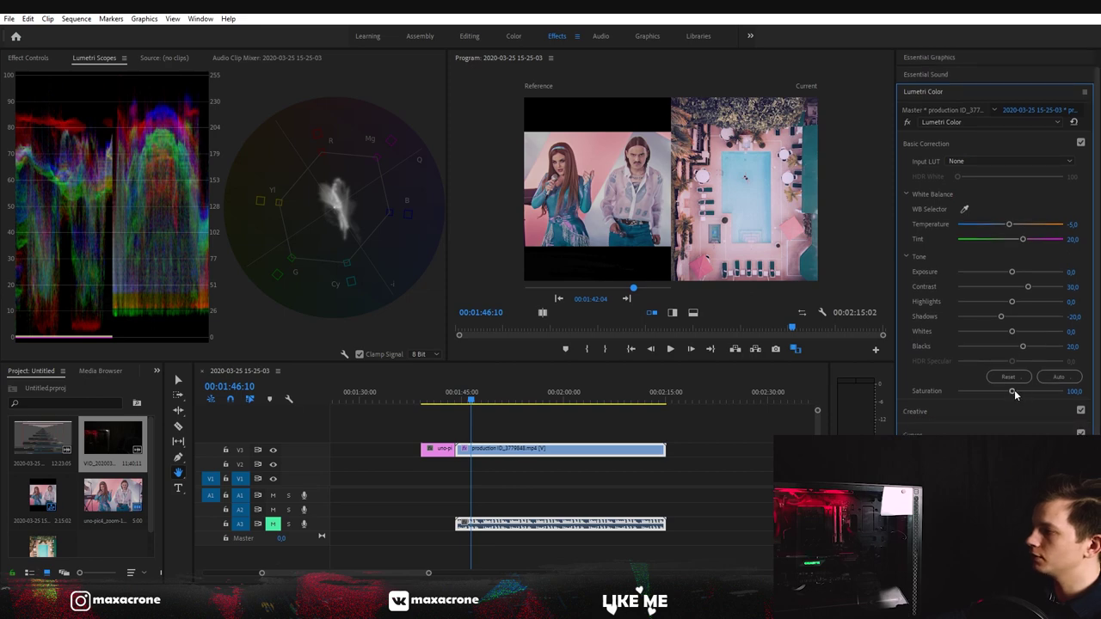
left_click_drag(1014, 391, 1020, 391)
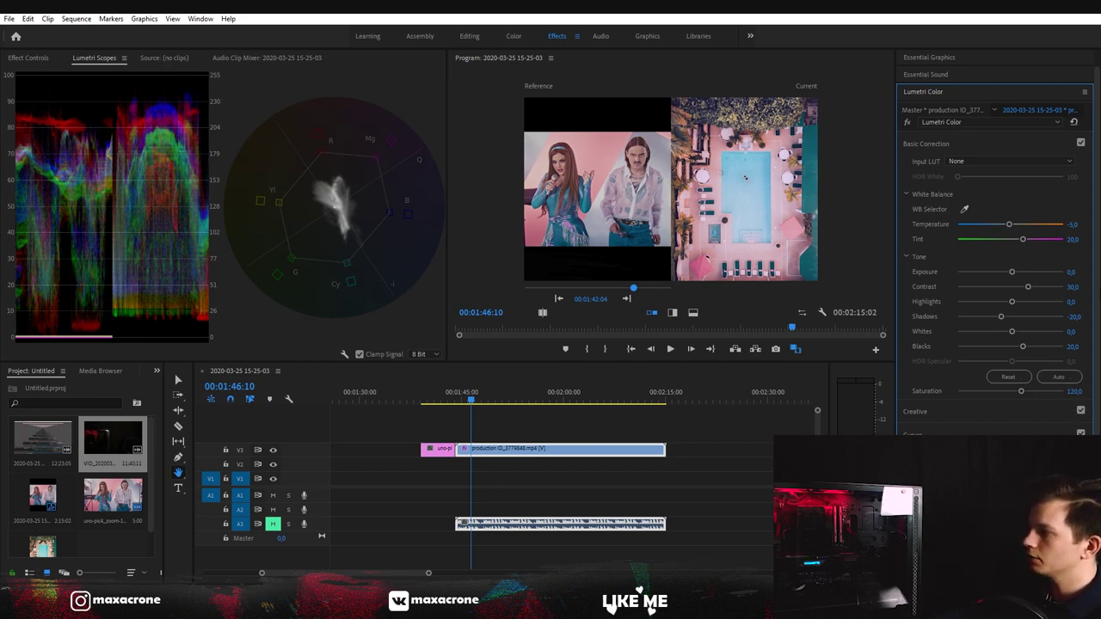
left_click(925, 143)
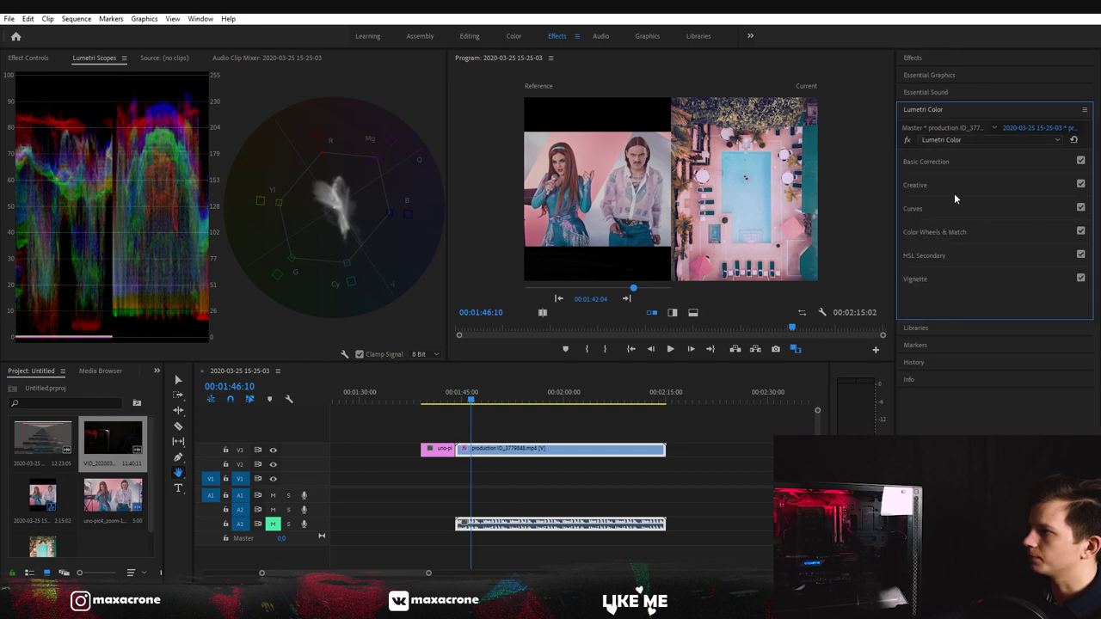
- Set Creative Vibrance to 25.4 and Sharpen to 0.5, resetting Saturation to 100
left_click(955, 189)
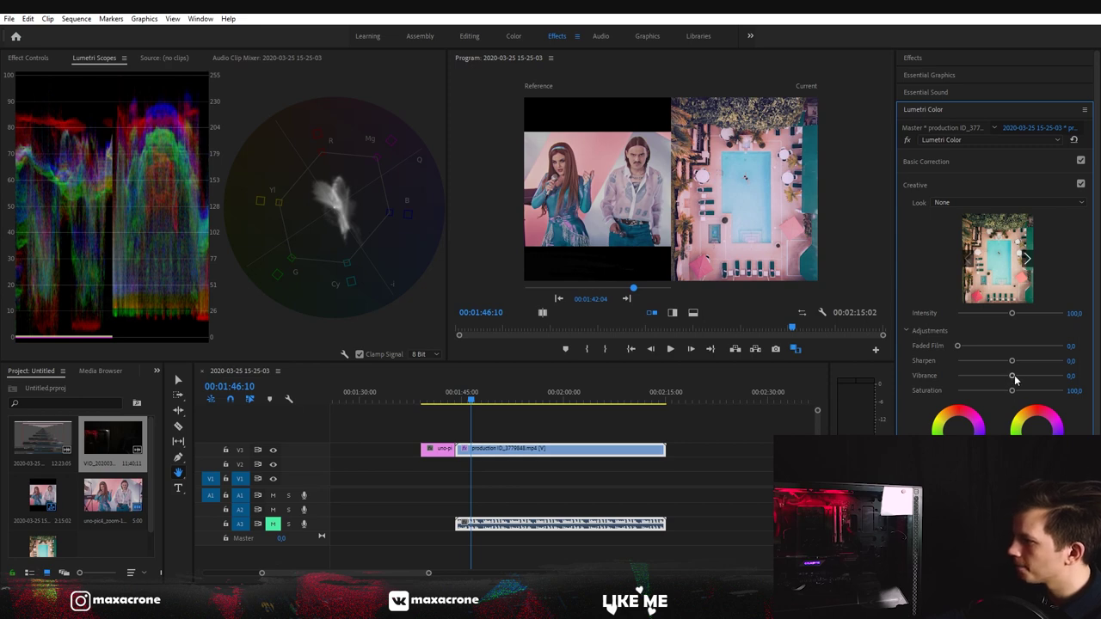
mouse_move(1011, 377)
left_mouse_down()
mouse_move(1040, 379)
mouse_move(1011, 379)
mouse_move(1024, 378)
mouse_move(1013, 366)
left_mouse_up()
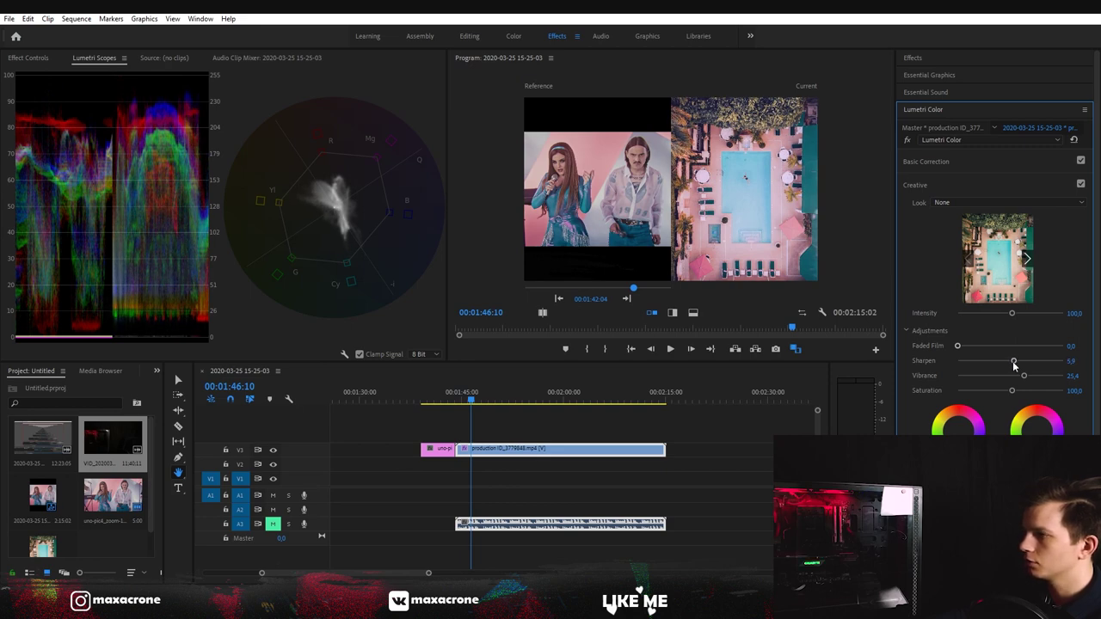
left_click_drag(1013, 366, 1011, 366)
left_click(1071, 361)
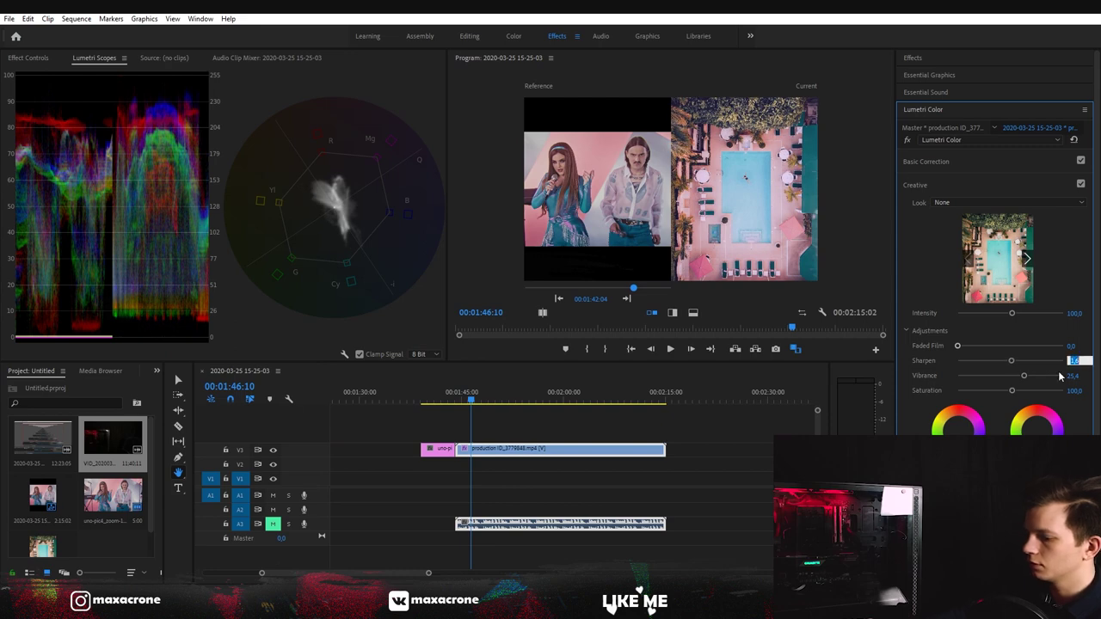
type("0")
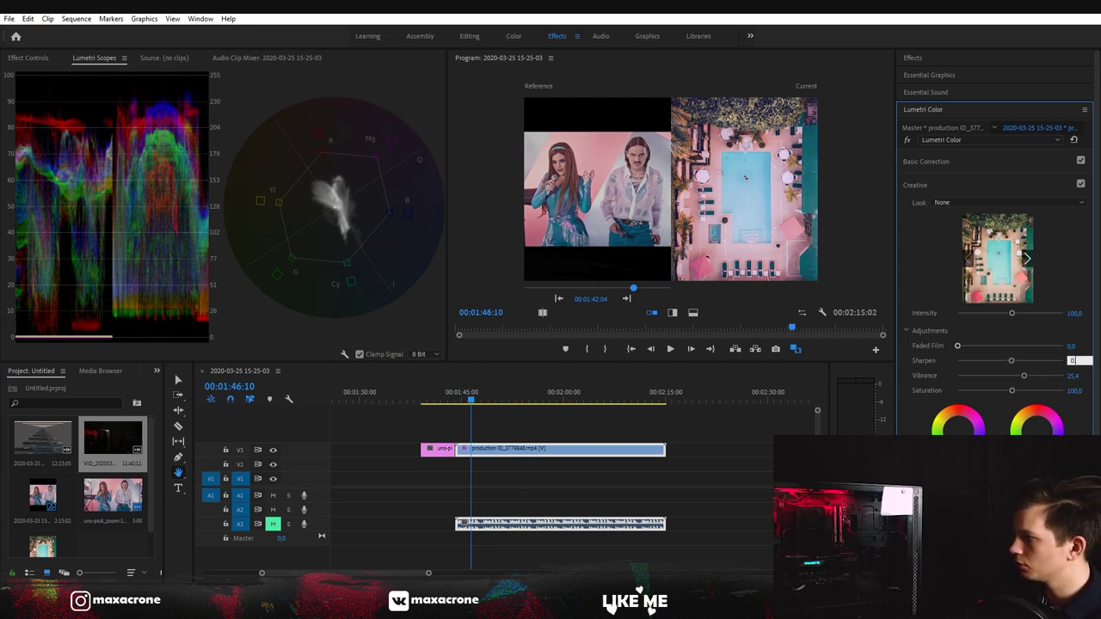
key("Return")
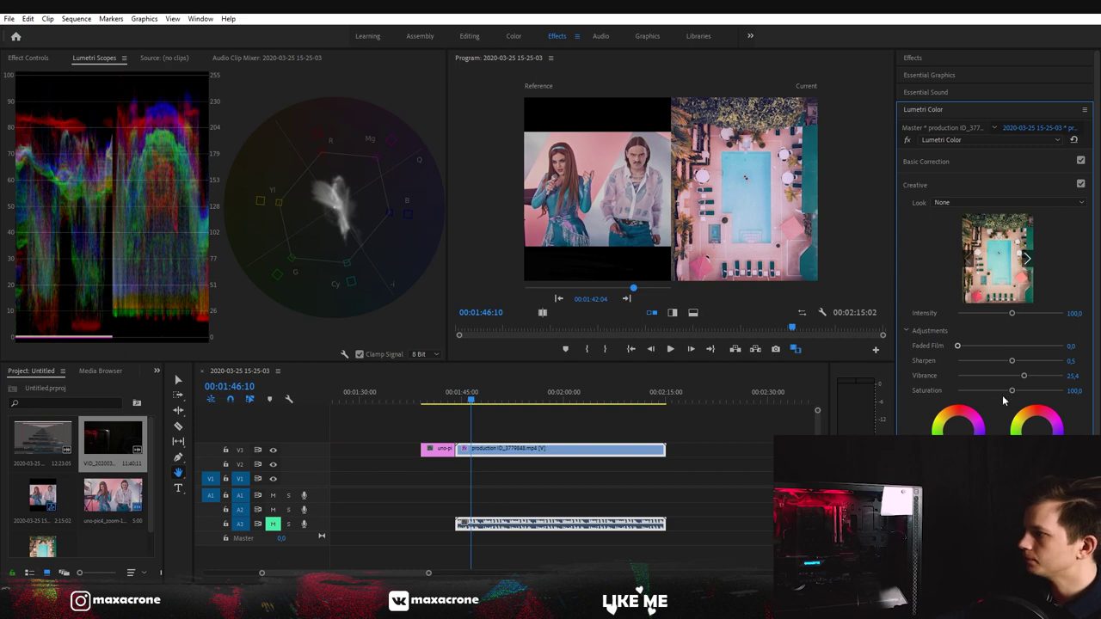
left_click_drag(1012, 395, 1017, 394)
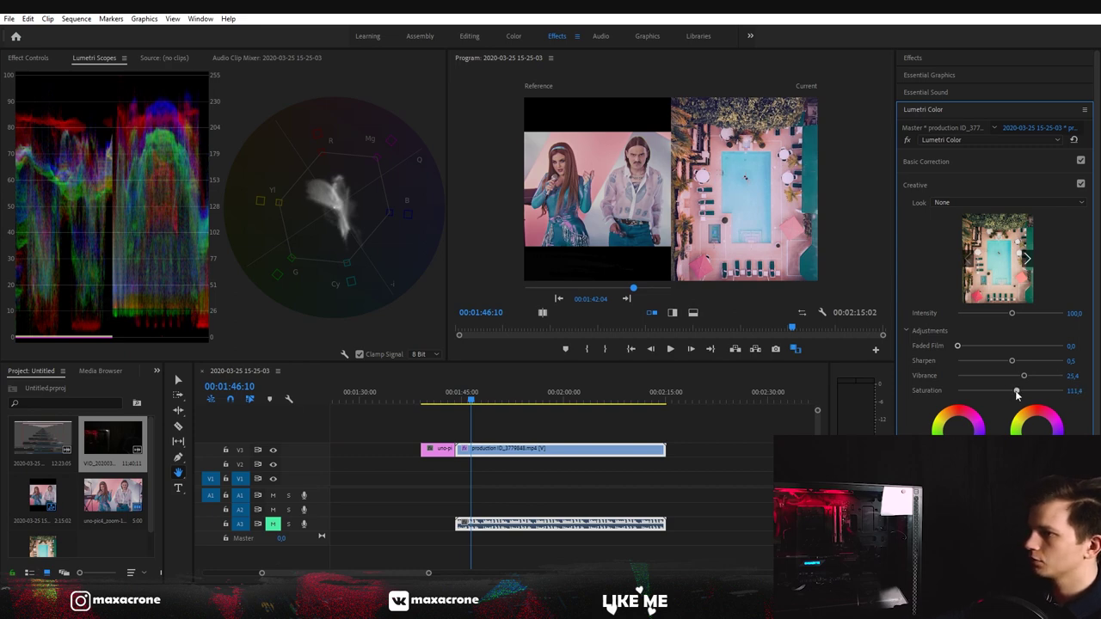
double_click(1016, 393)
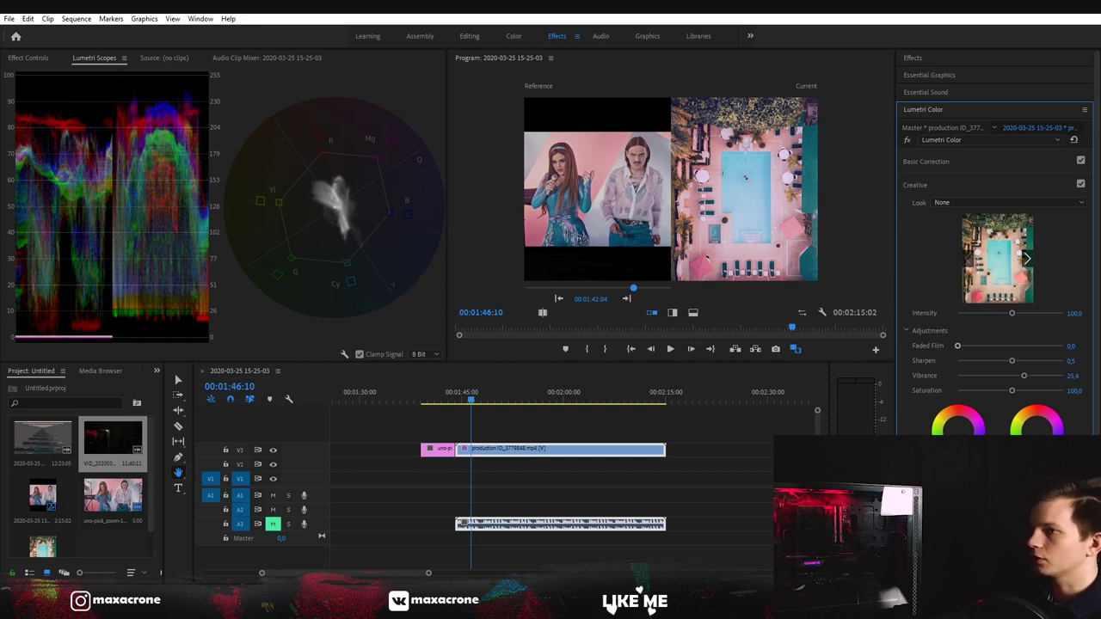
- Collapse the Creative section of the Lumetri Color panel
left_click(947, 185)
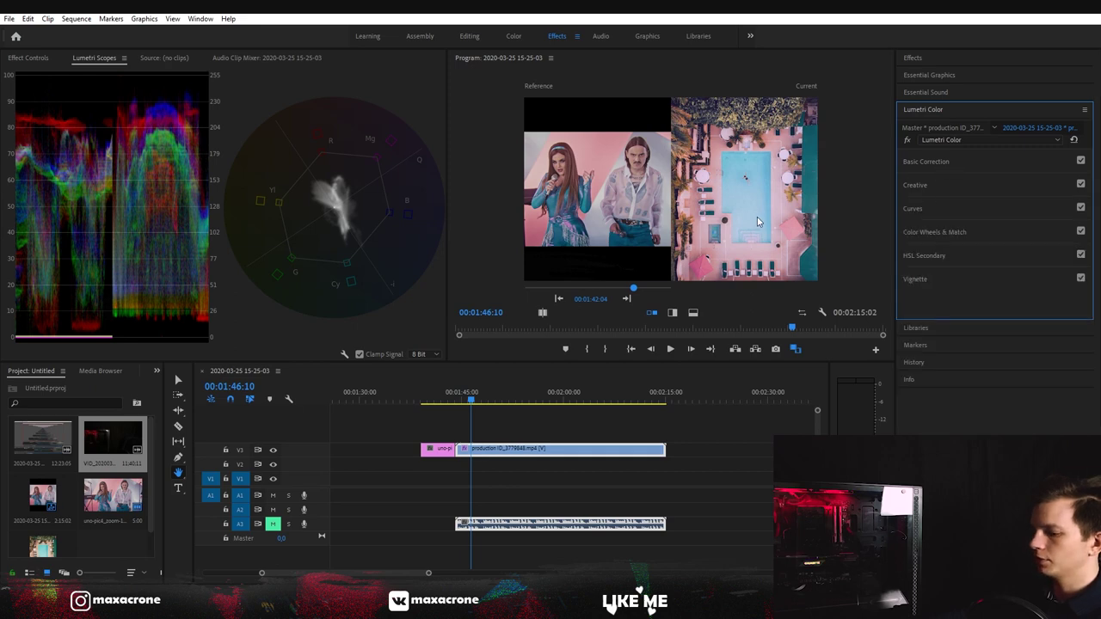